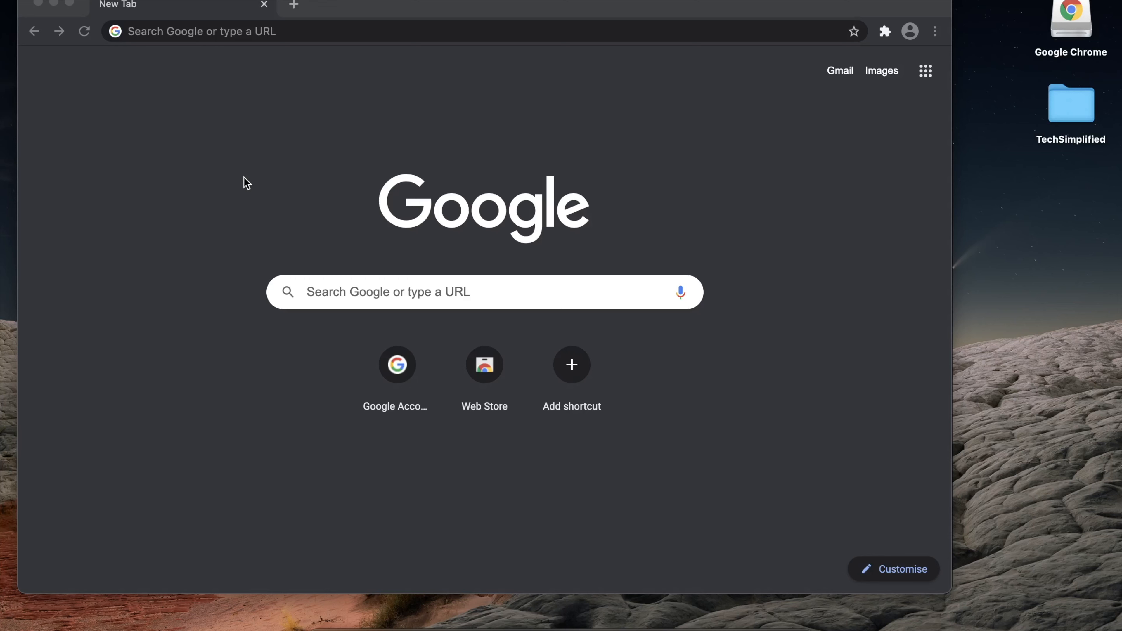
Step: Search Google for 'download zoom' from the Chrome address bar
click(251, 33)
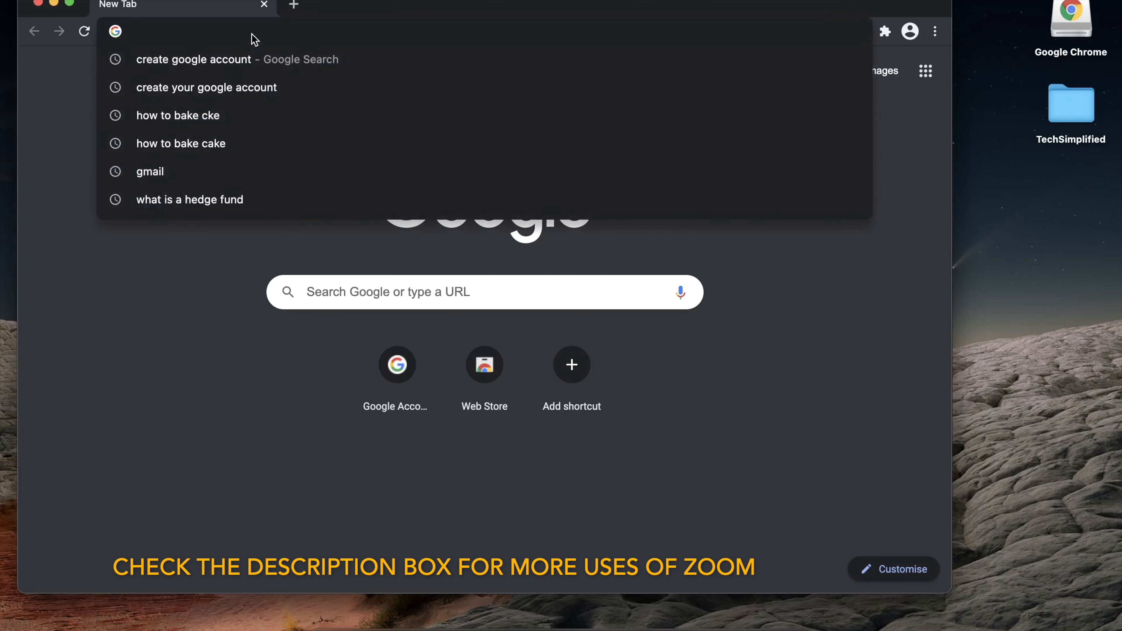
click(95, 363)
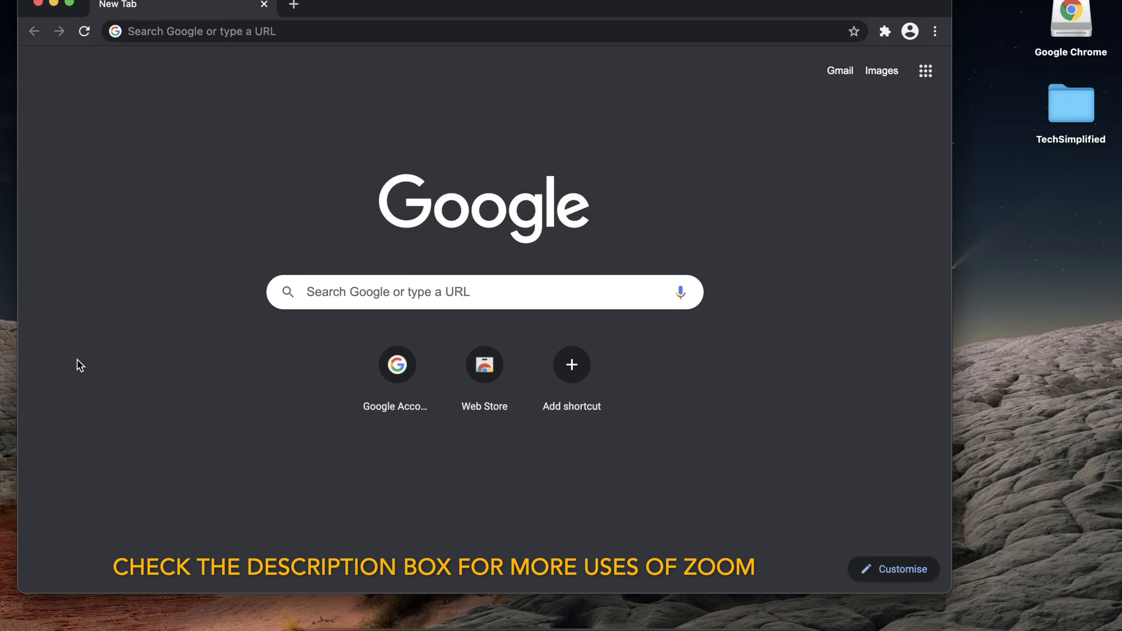
click(229, 36)
click(177, 335)
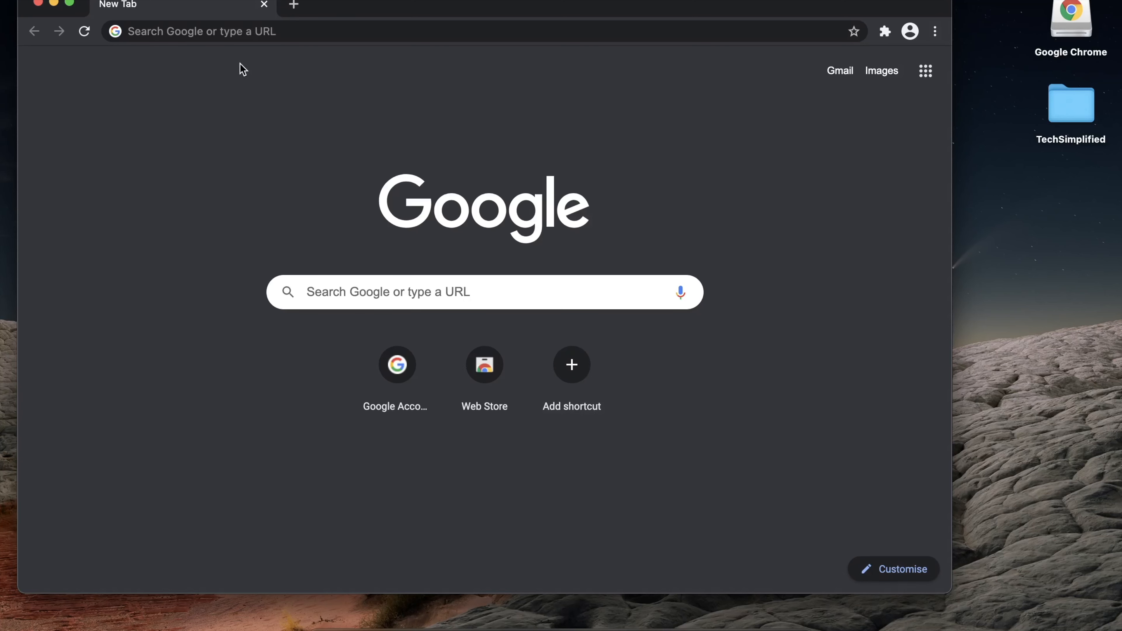
click(236, 34)
text(down)
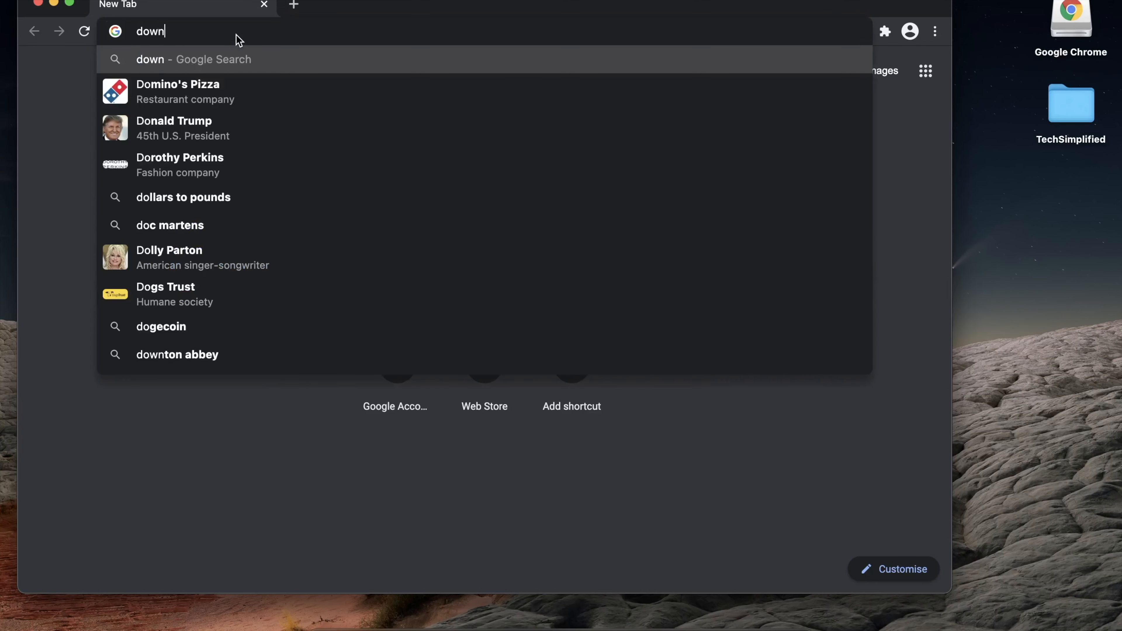
text(load zoom)
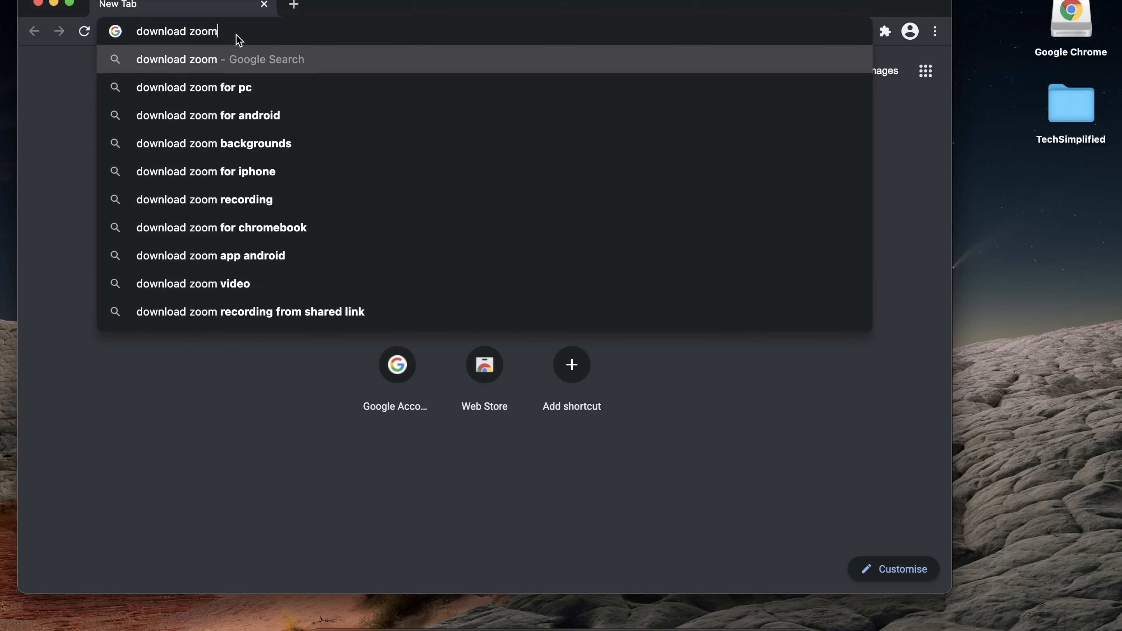
key(Return)
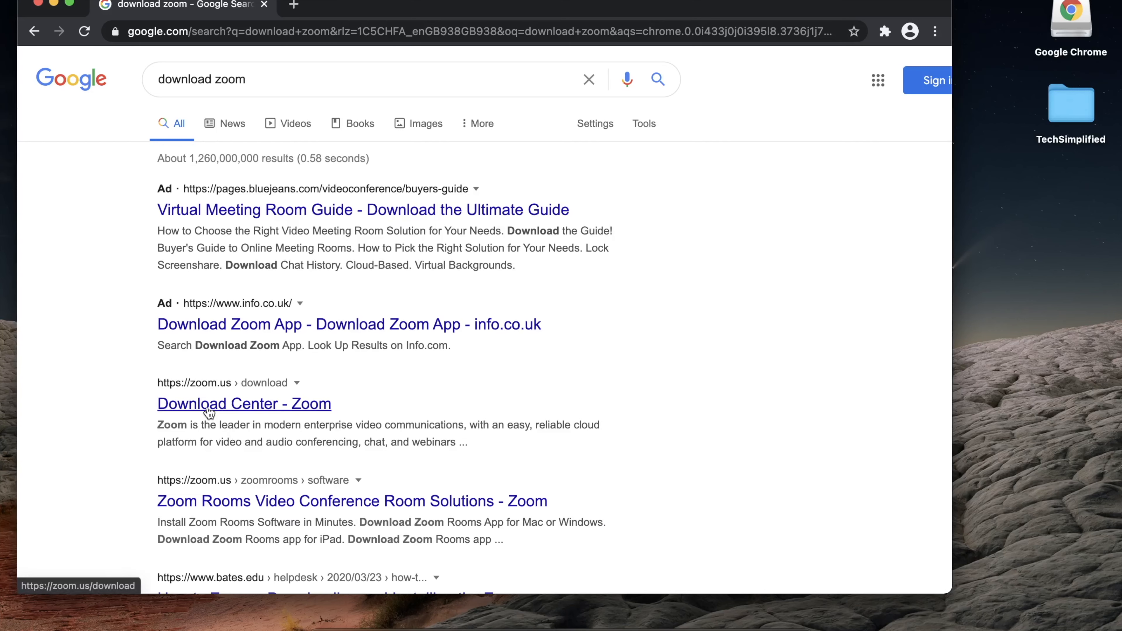
Step: Download the Apple Silicon Zoom.pkg installer from zoom.us's Download Center
click(209, 405)
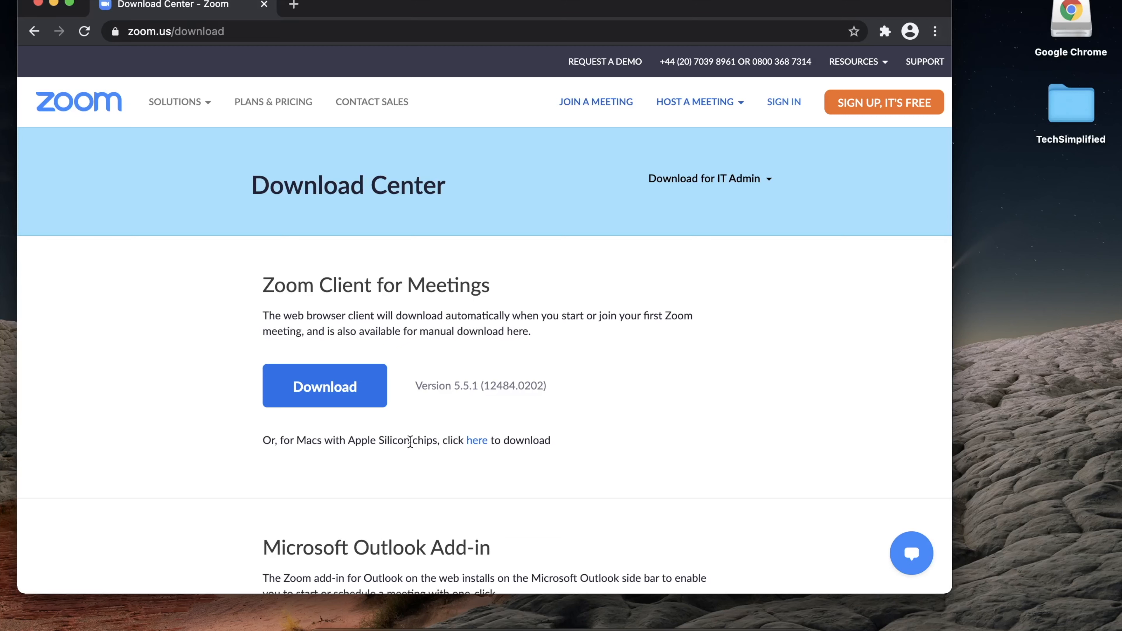
click(477, 441)
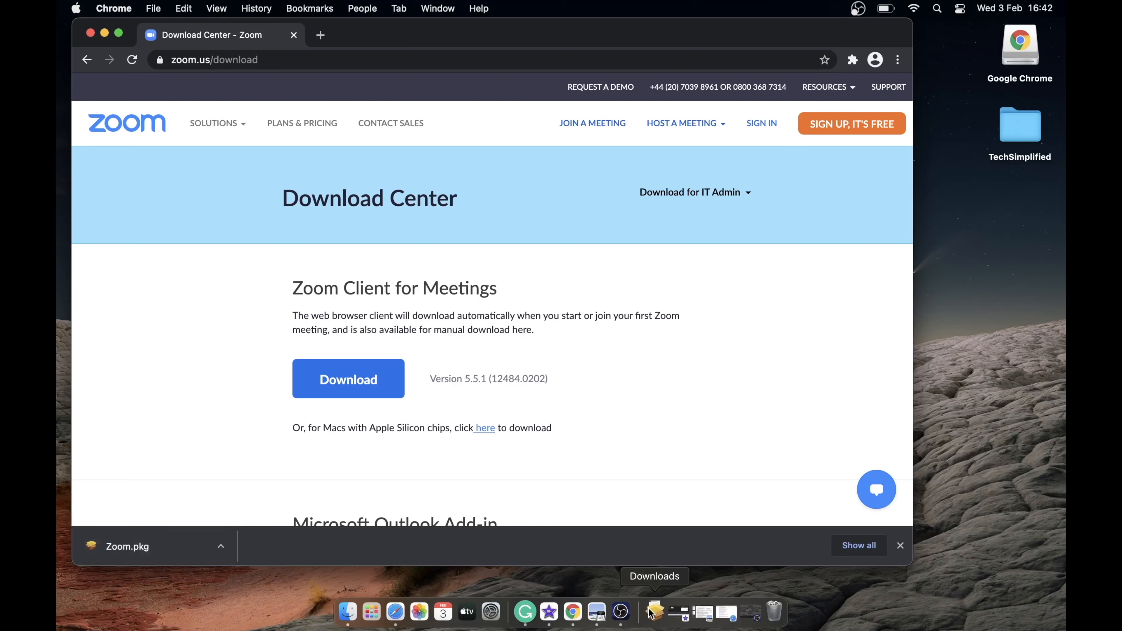
click(653, 612)
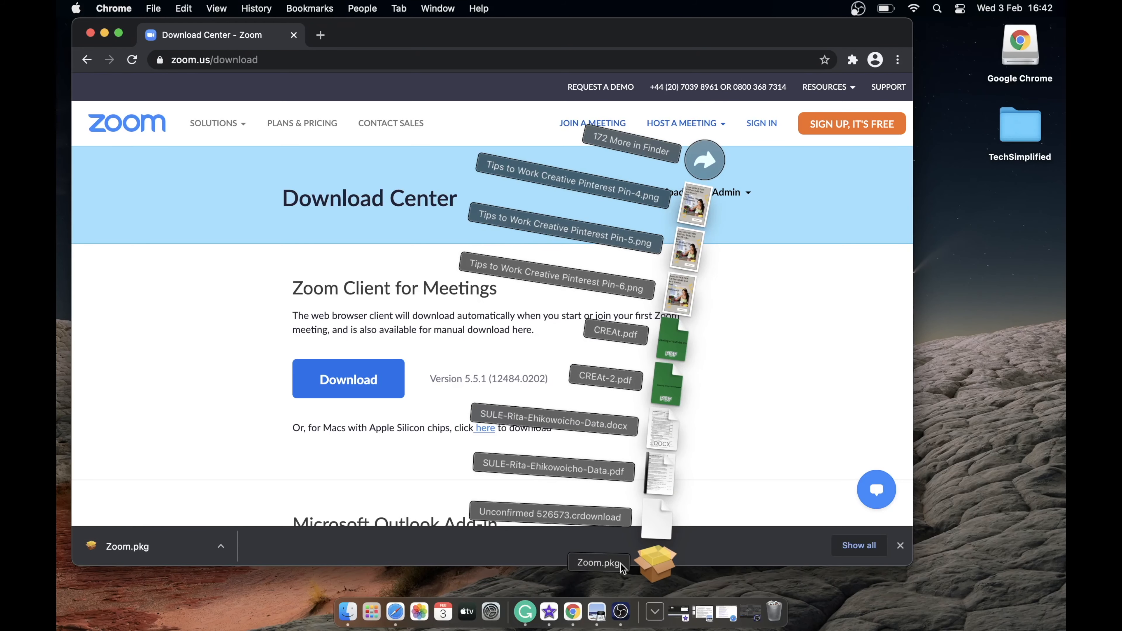
Step: Run Zoom.pkg and install Zoom on Macintosh HD, authorising with the account password
click(655, 562)
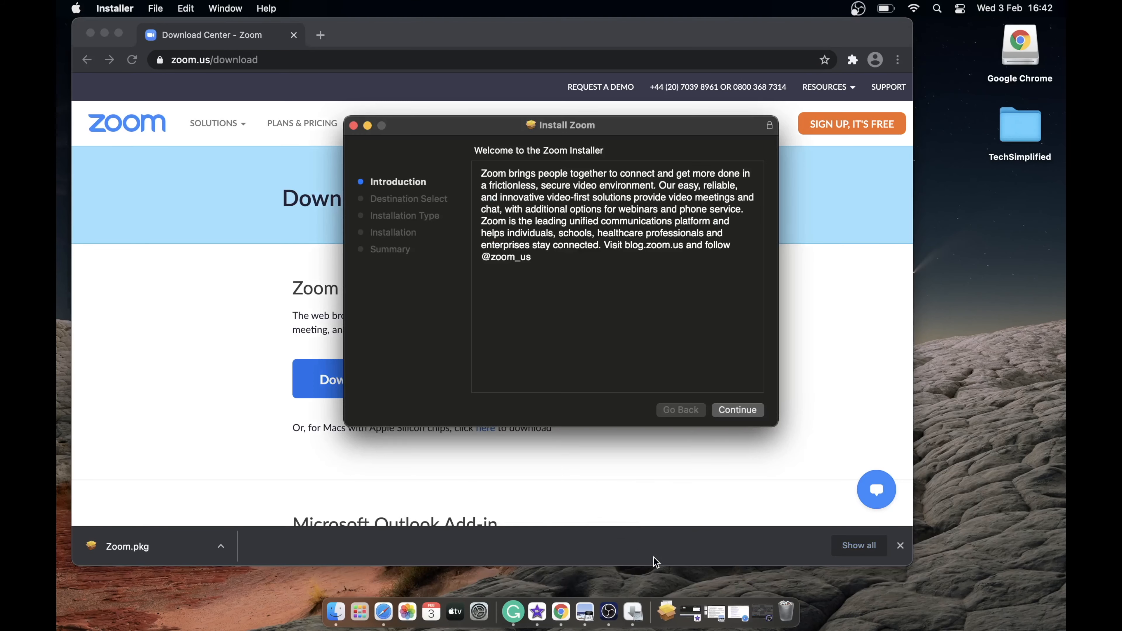
click(737, 410)
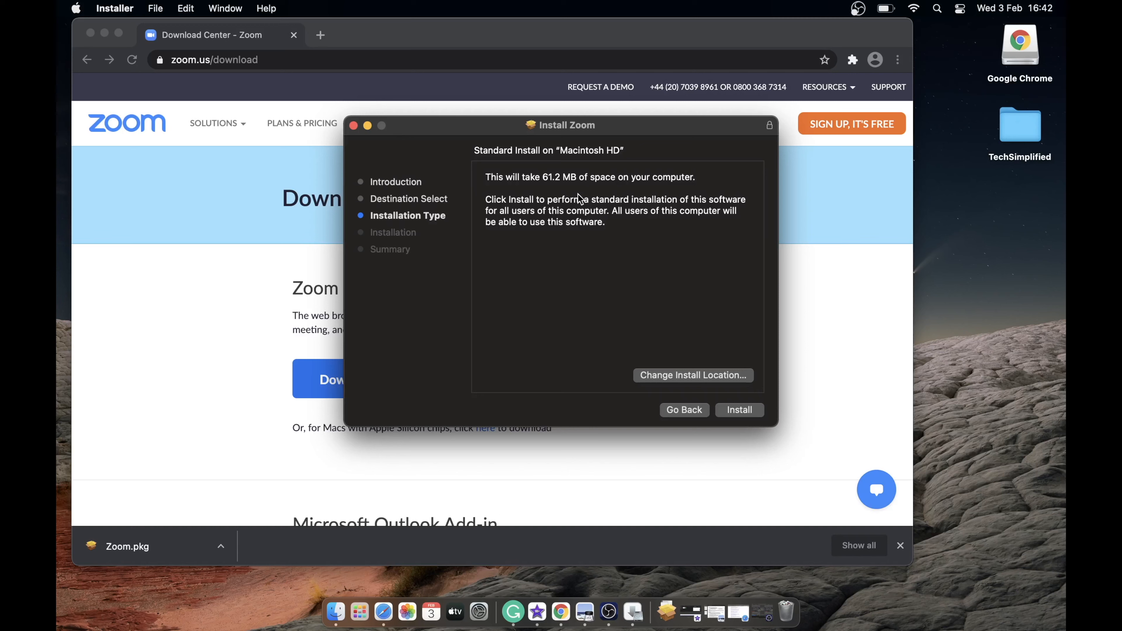
click(740, 410)
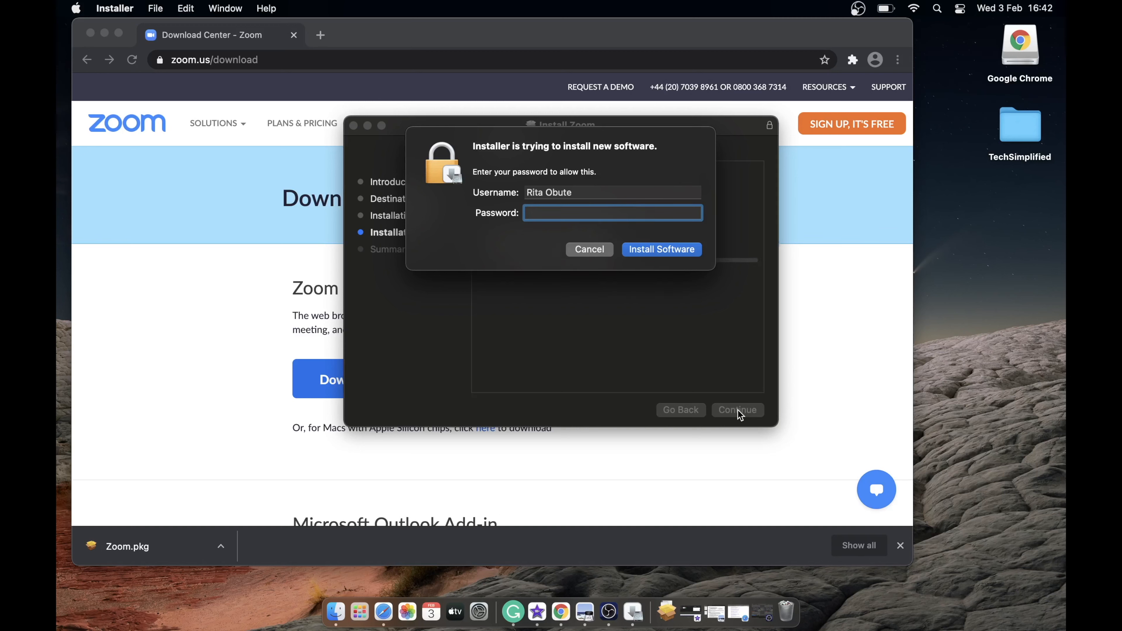
text(••••••••••)
click(645, 249)
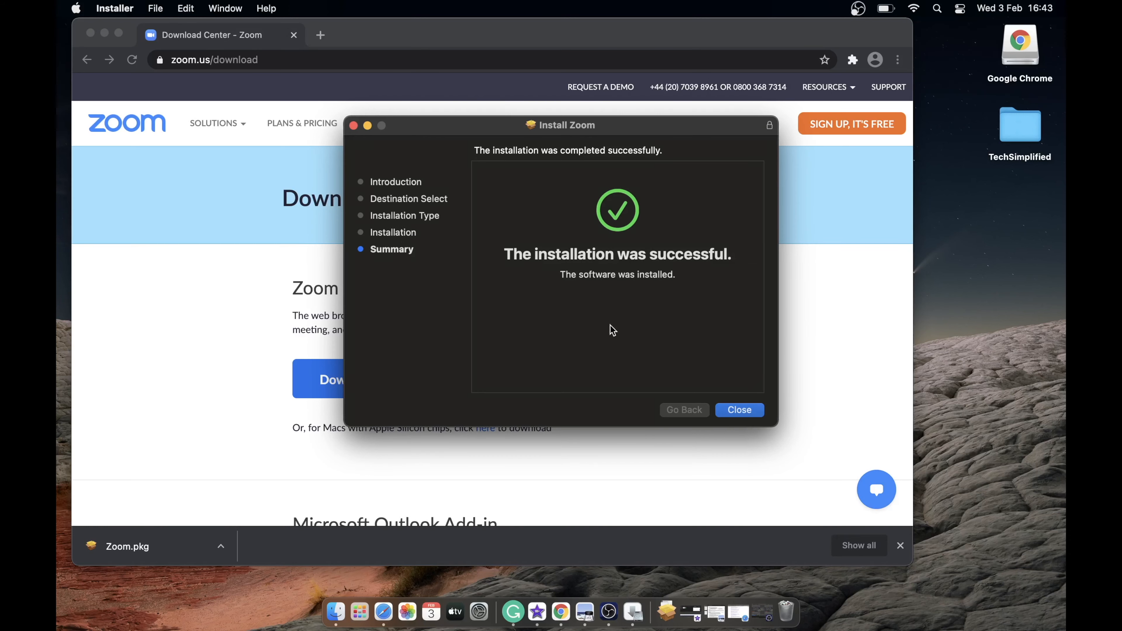
Step: Close the finished installer, keeping the Zoom.pkg package rather than moving it to the Bin
click(739, 410)
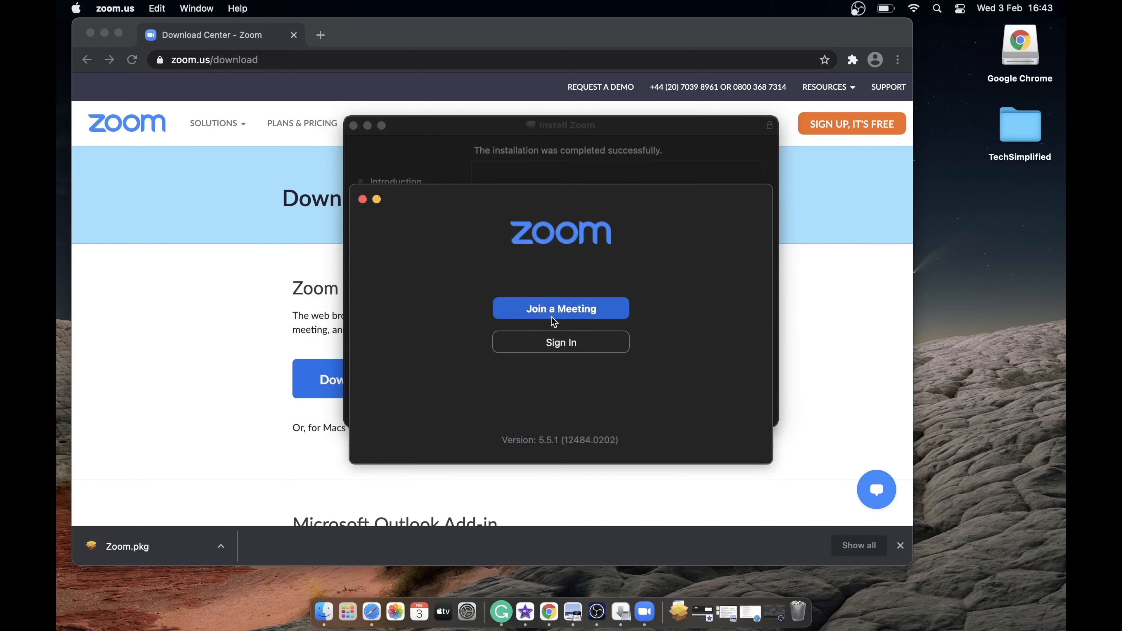
click(596, 175)
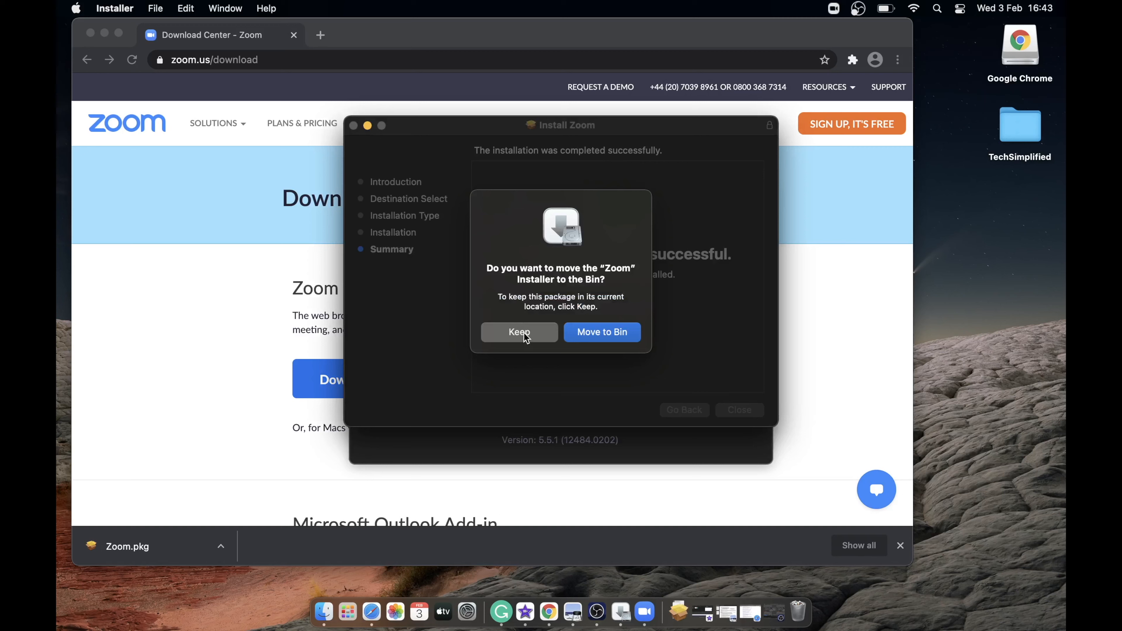
click(595, 333)
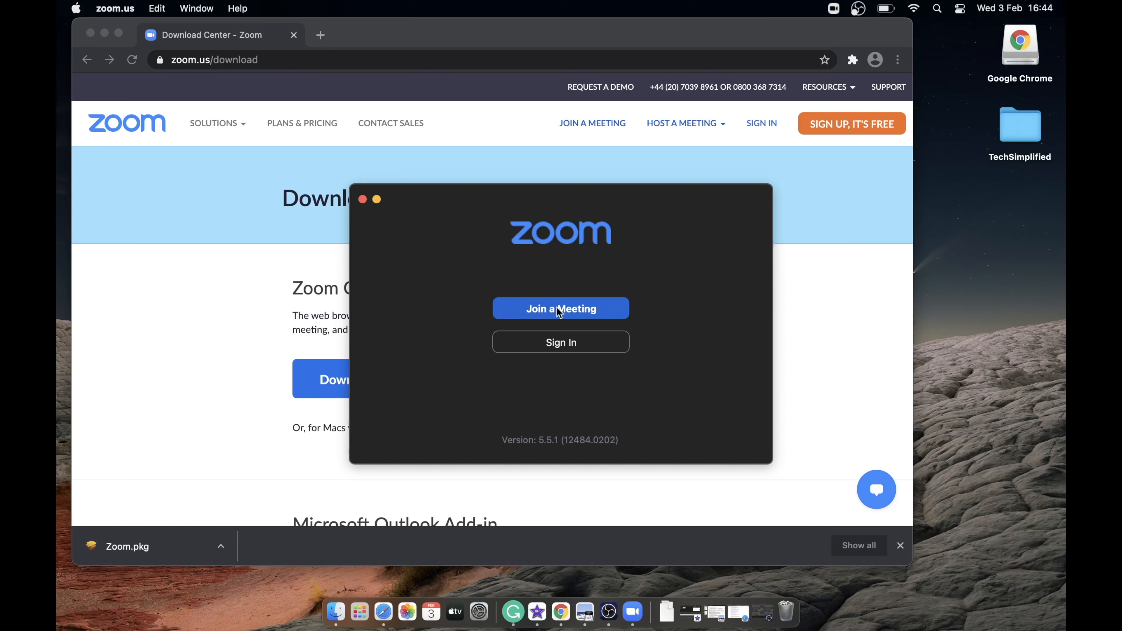
Step: Open Zoom's sign-in form and choose Sign In with Google
click(563, 347)
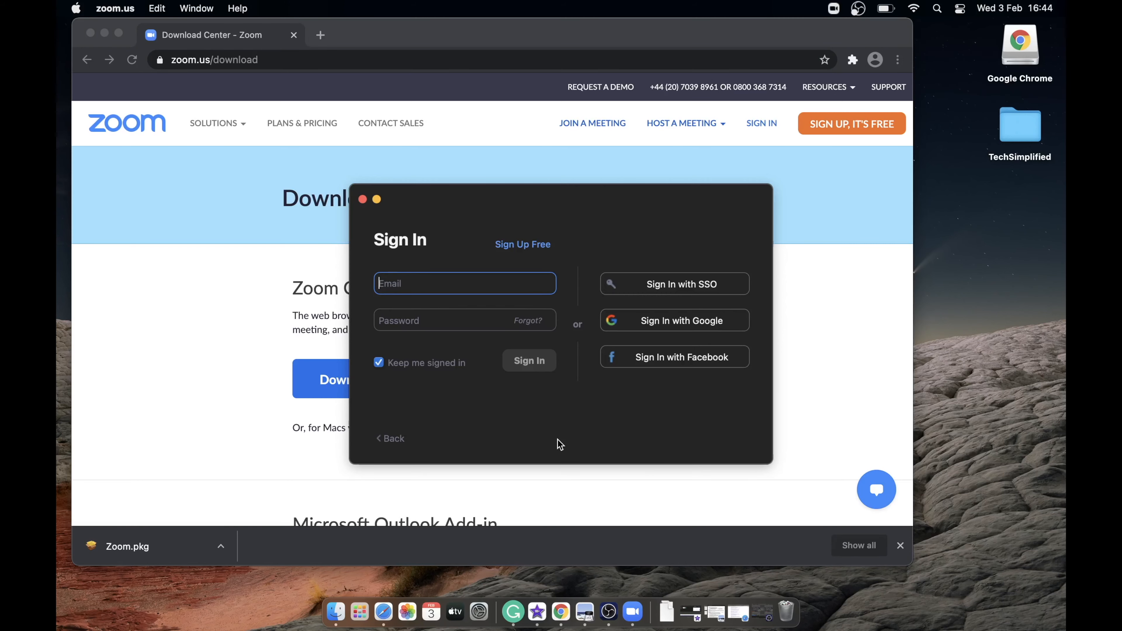
text(r)
key(BackSpace)
click(653, 325)
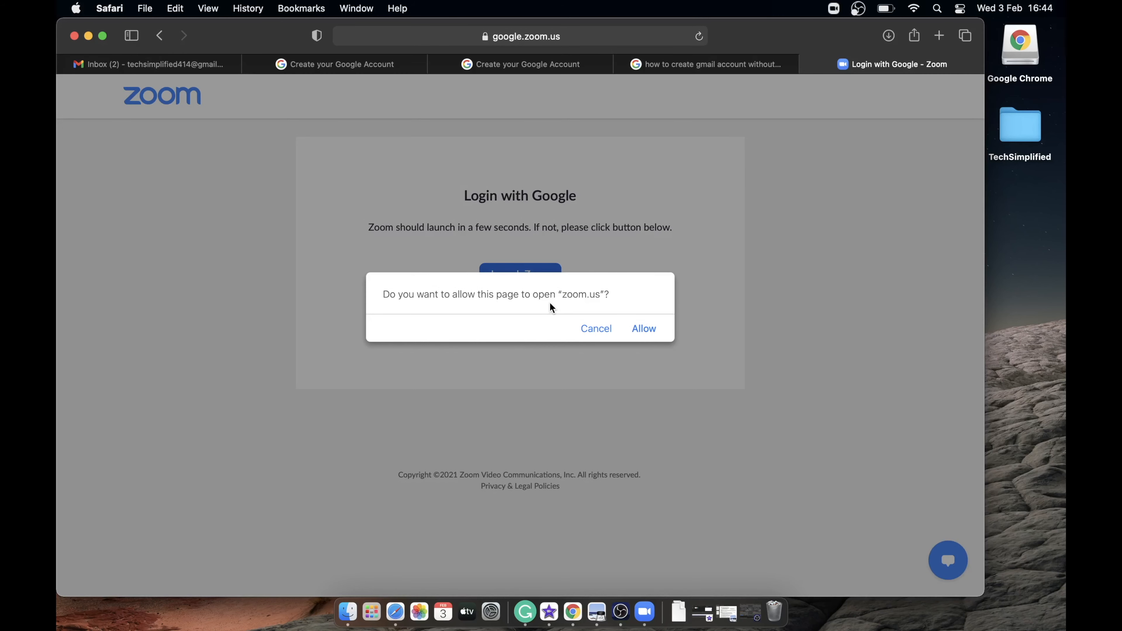
Step: Allow Safari to open the Zoom app and accept its first-launch warning
click(642, 329)
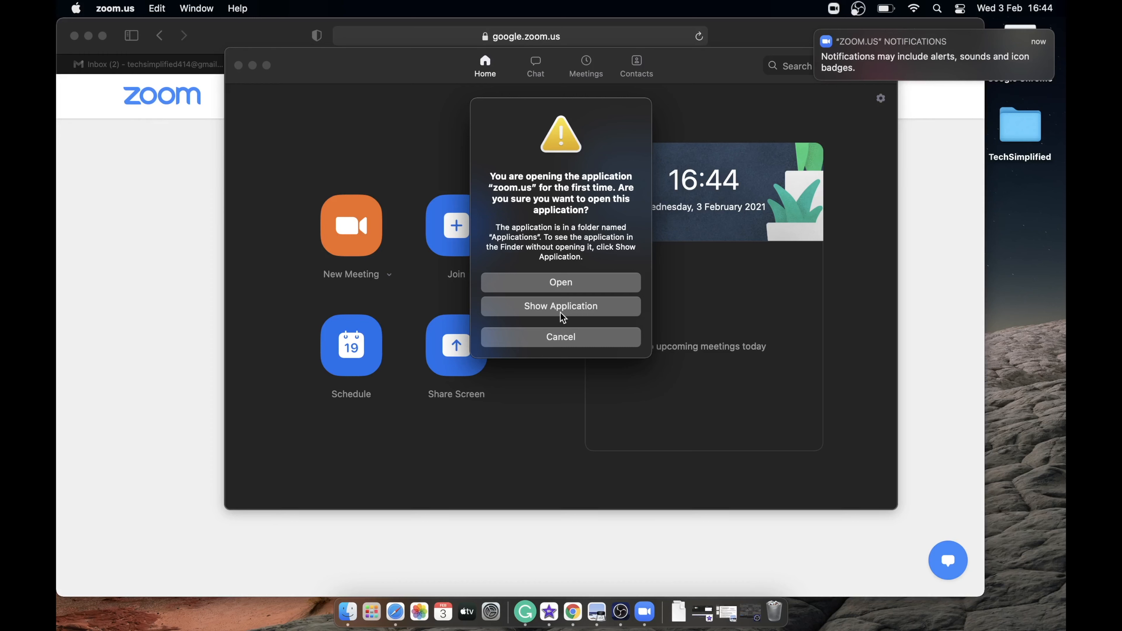
click(563, 284)
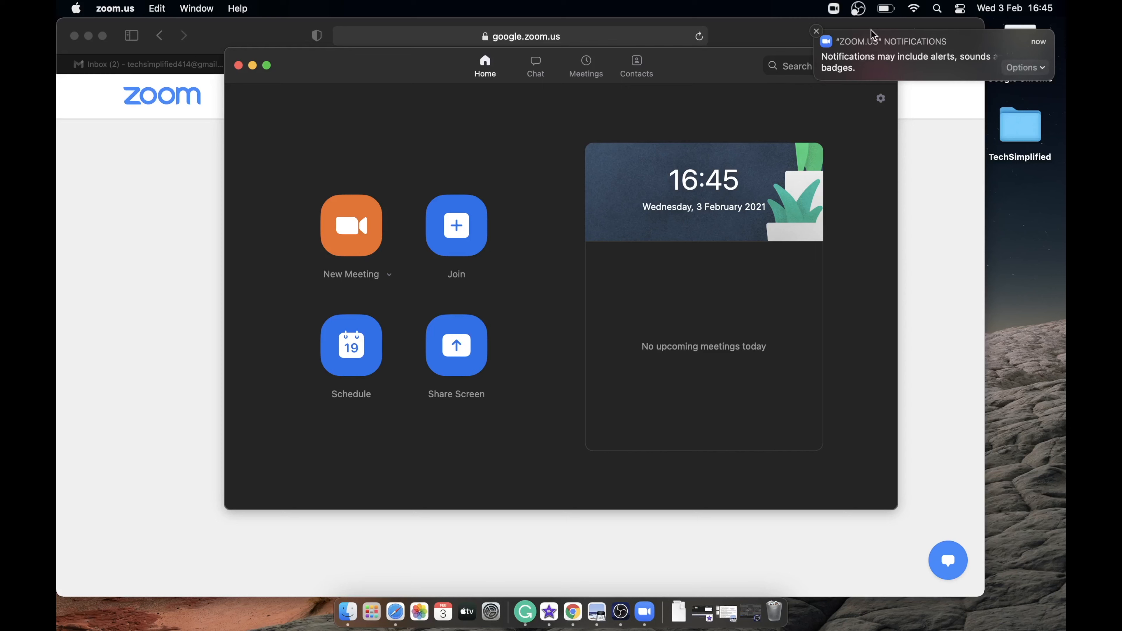
click(815, 34)
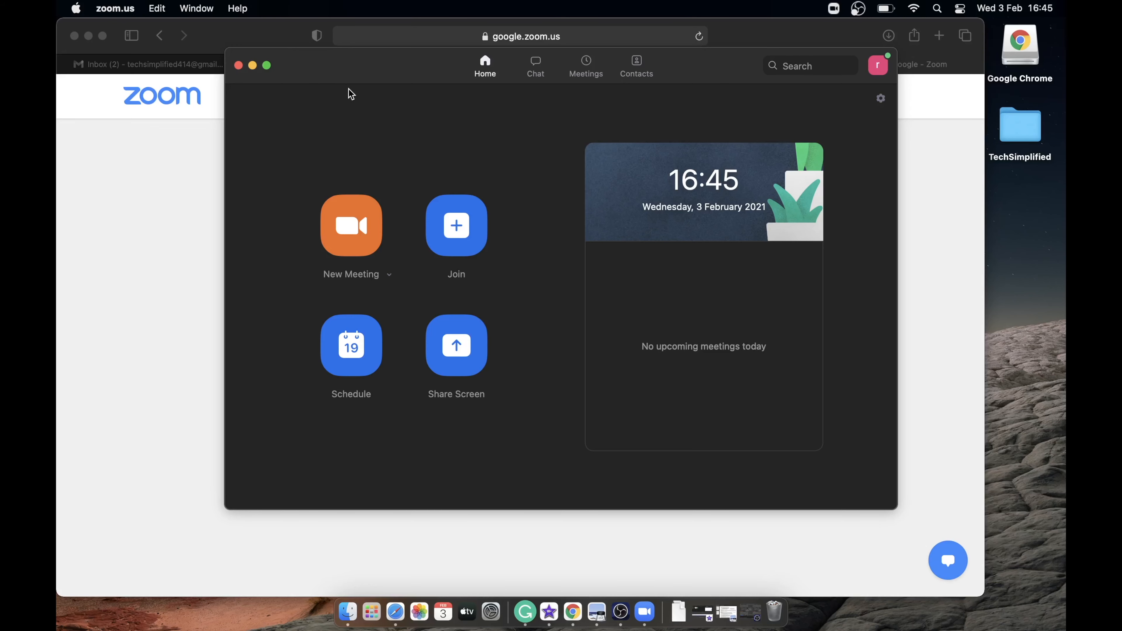
Step: Drag the Zoom Home window up and to the left
drag(353, 71, 328, 47)
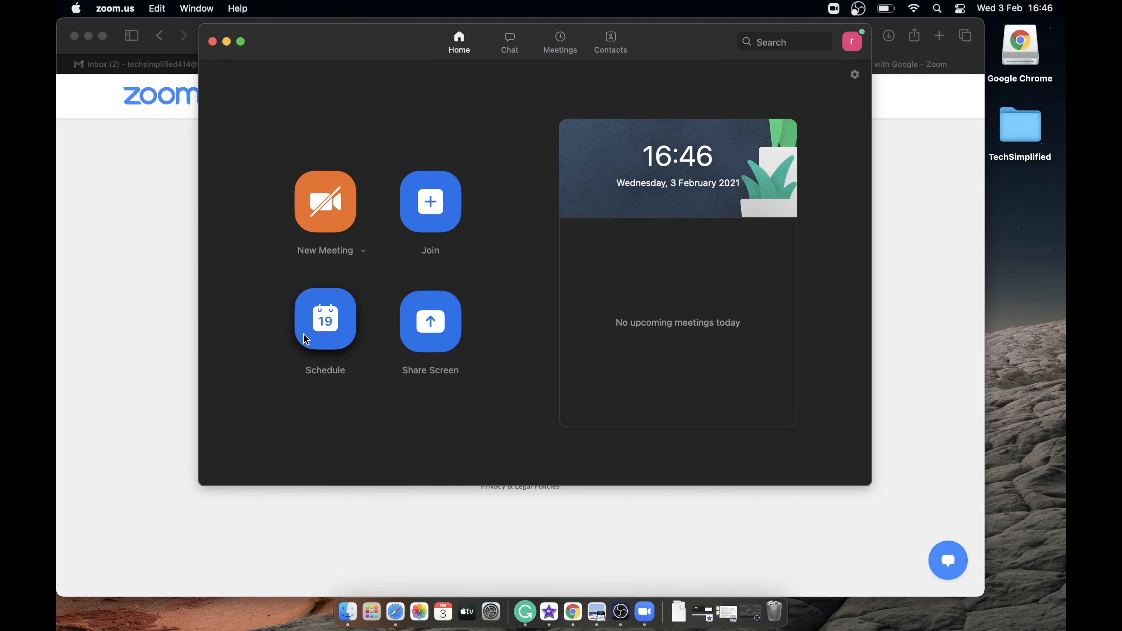
Step: Open Schedule Meeting and replace the default topic with 'End Of Year Review'
click(326, 332)
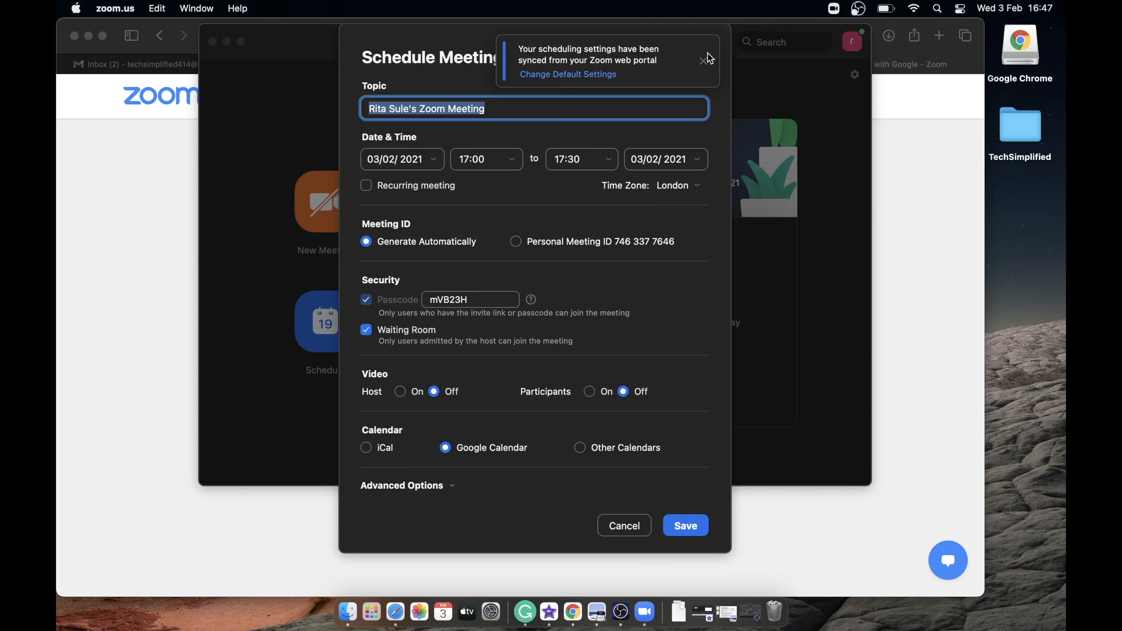
click(705, 63)
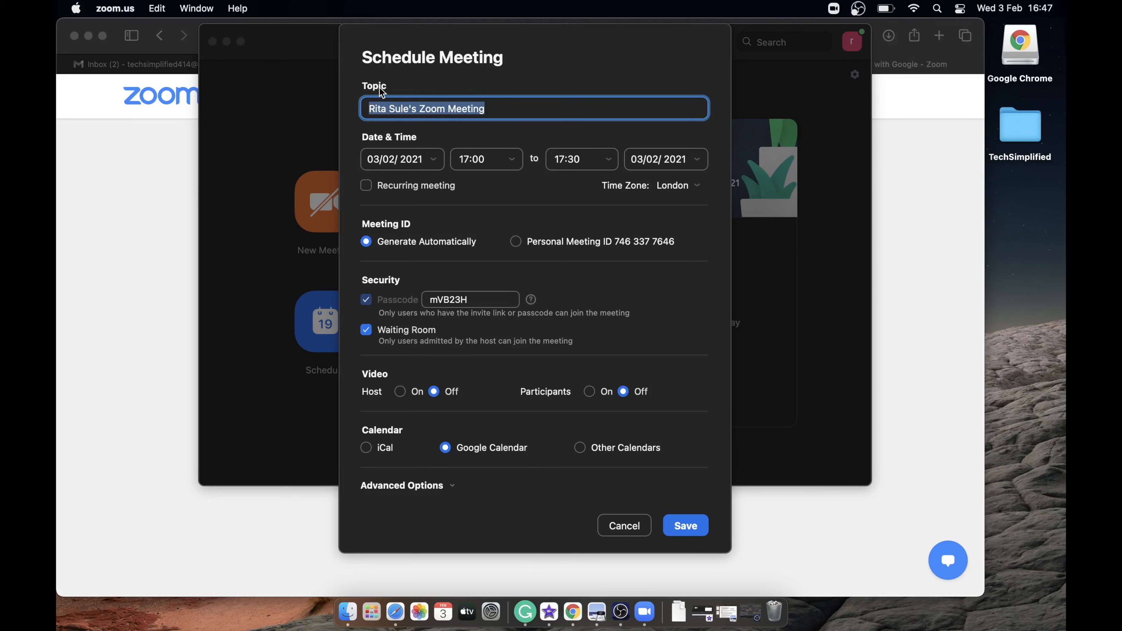
click(508, 108)
key(BackSpace)
key(BackSpace)
key(BackSpace)
key(BackSpace)
key(BackSpace)
key(BackSpace)
key(BackSpace)
key(BackSpace)
key(BackSpace)
key(BackSpace)
key(BackSpace)
key(BackSpace)
key(BackSpace)
key(BackSpace)
key(BackSpace)
key(BackSpace)
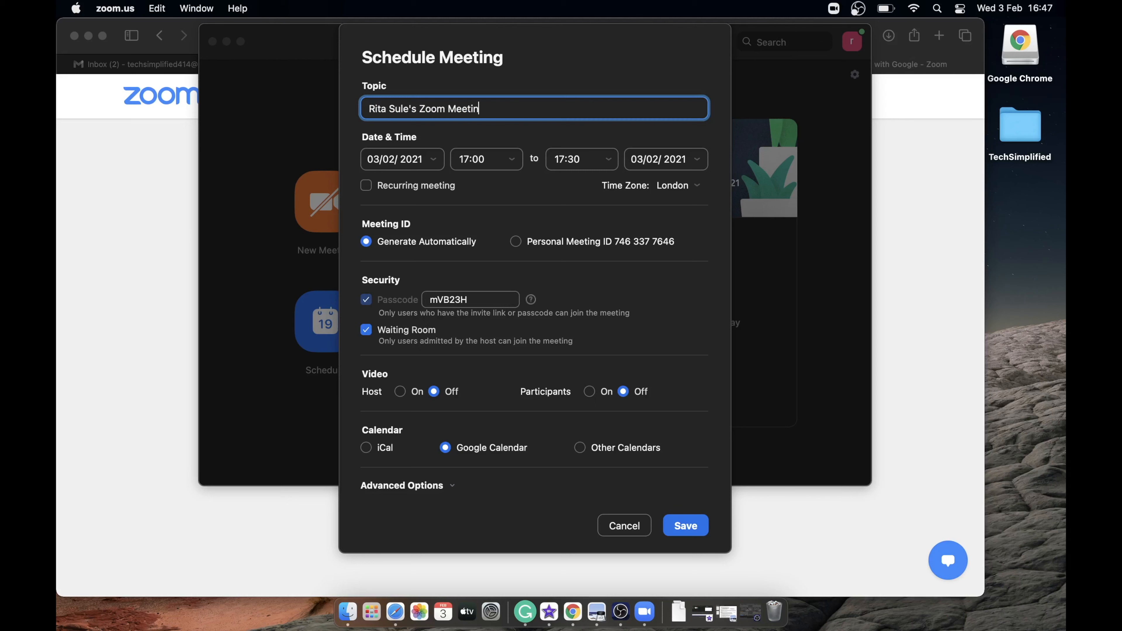
key(BackSpace)
key(BackSpace)
key(BackSpace)
key(BackSpace)
key(BackSpace)
key(BackSpace)
key(BackSpace)
key(BackSpace)
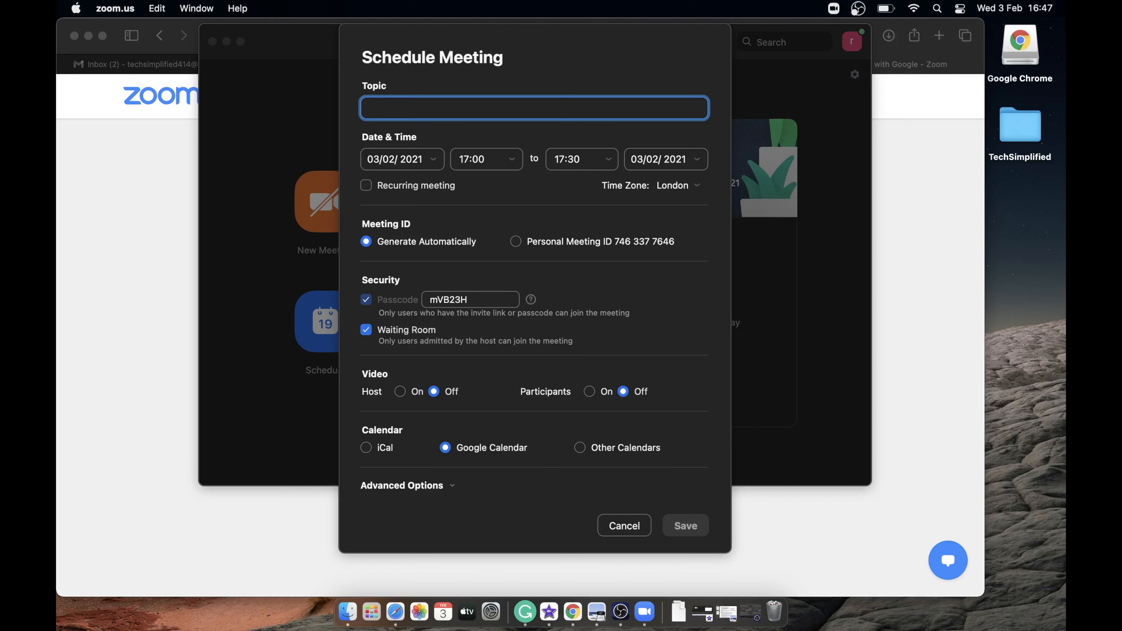
text(End of)
key(BackSpace)
key(BackSpace)
key(BackSpace)
text(Of )
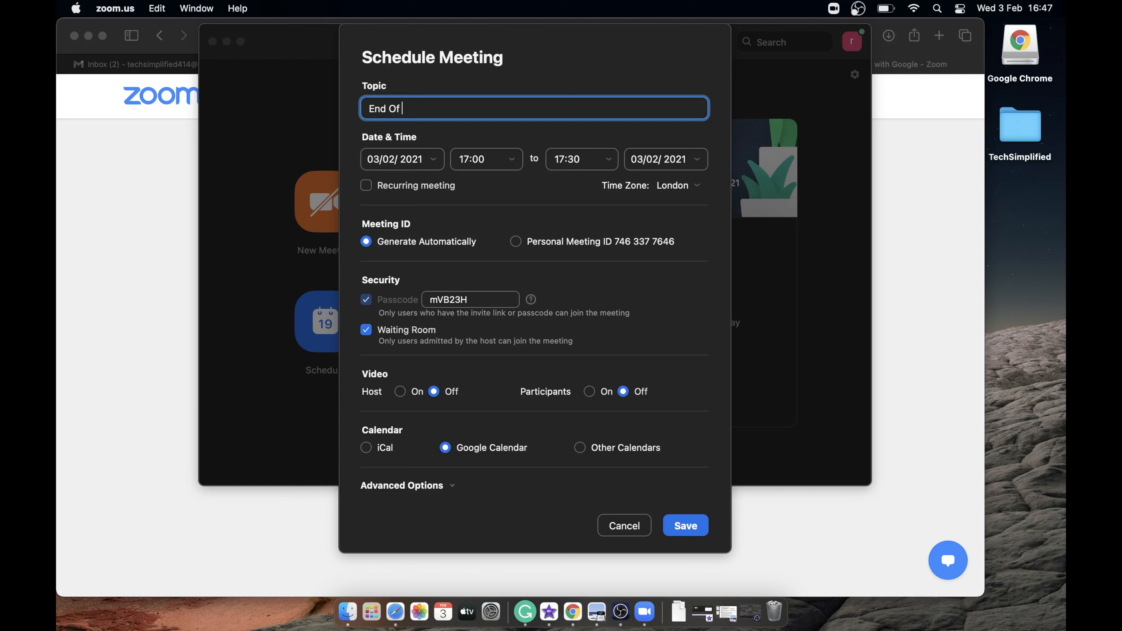
text(Year Review)
Step: Set the meeting date to 4 February 2021, starting at 11:00 and ending at 12:00
click(433, 160)
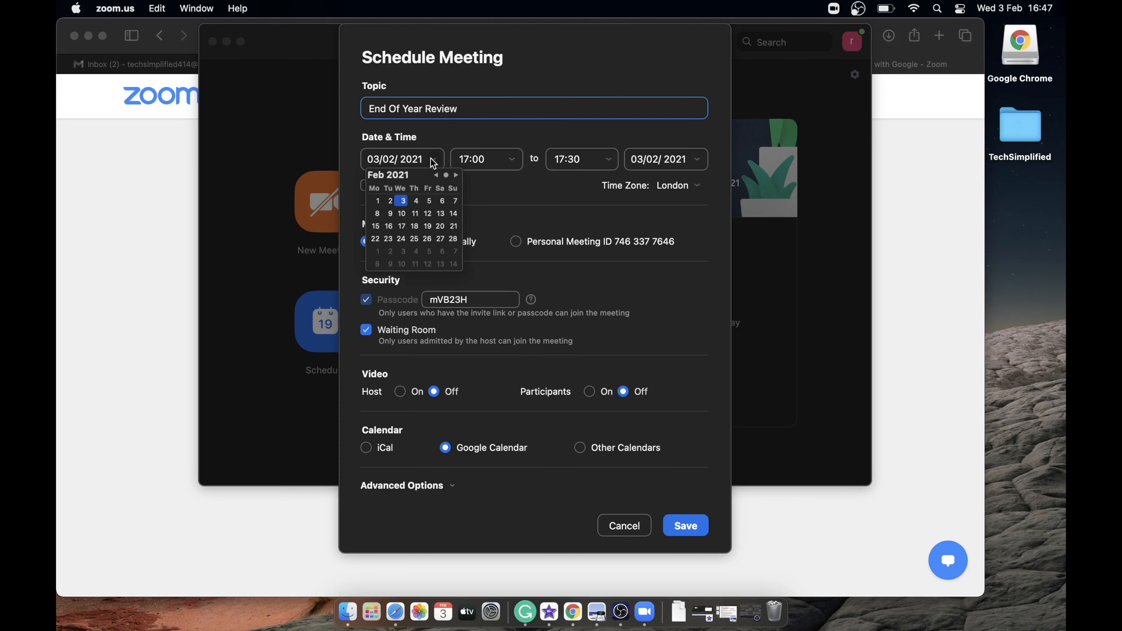
click(416, 201)
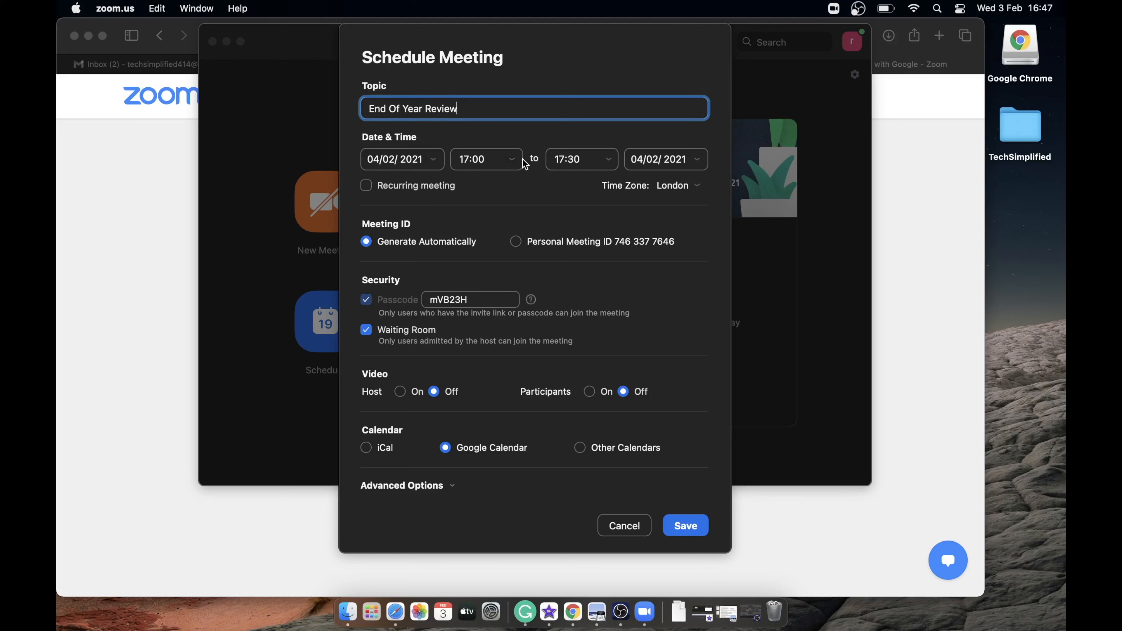
click(512, 162)
scroll(485, 242, up, 10)
scroll(485, 242, up, 3)
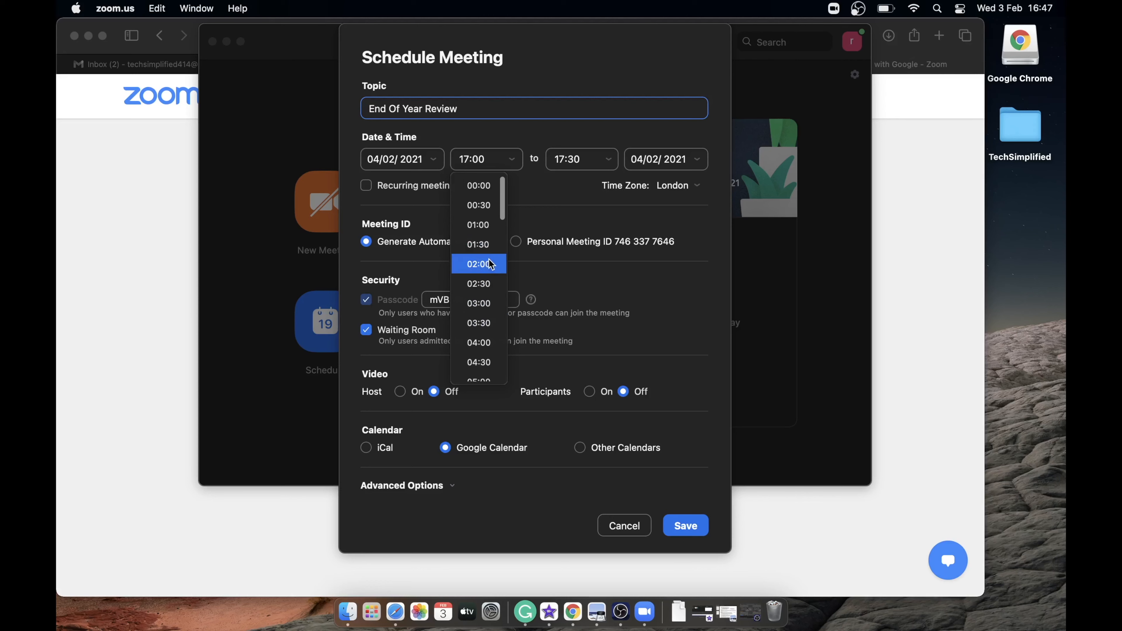
scroll(485, 274, down, 4)
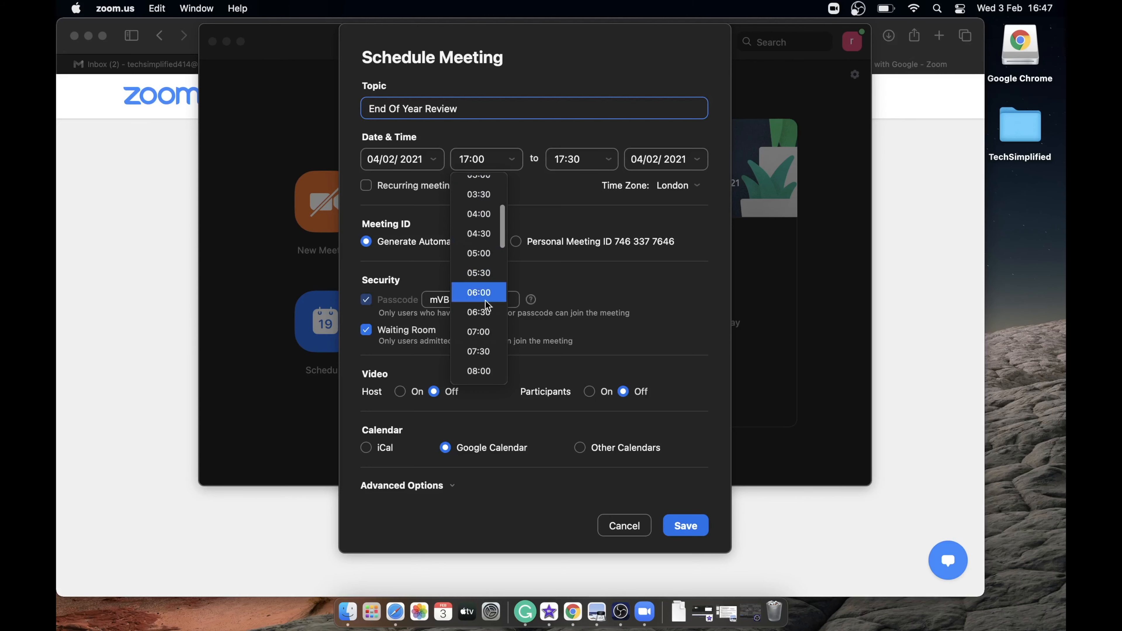
scroll(486, 347, down, 5)
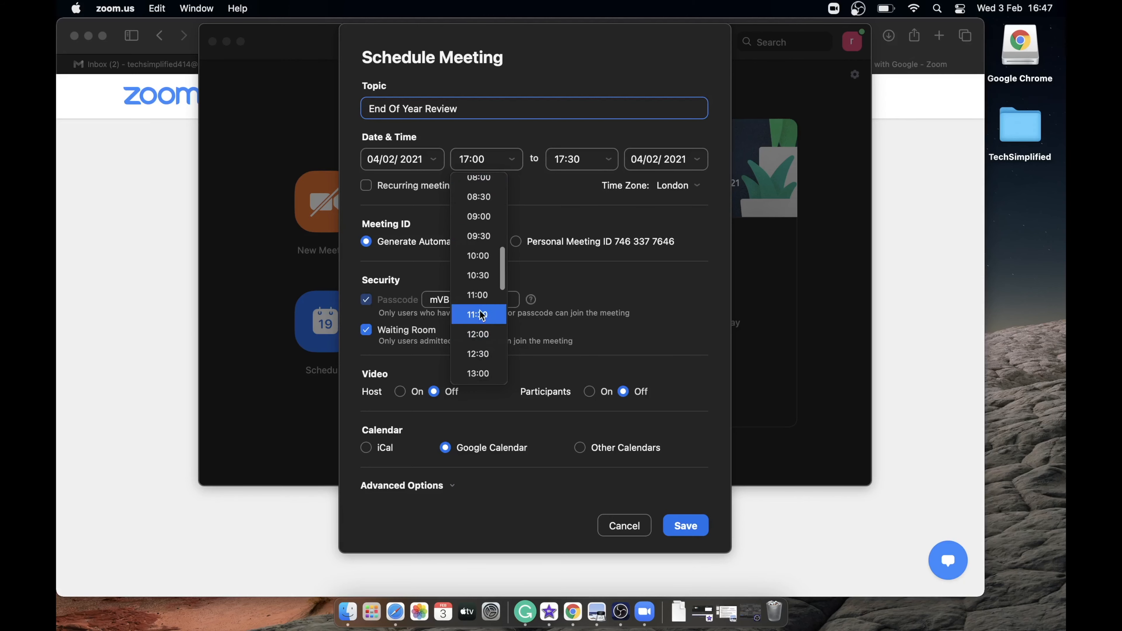
click(481, 295)
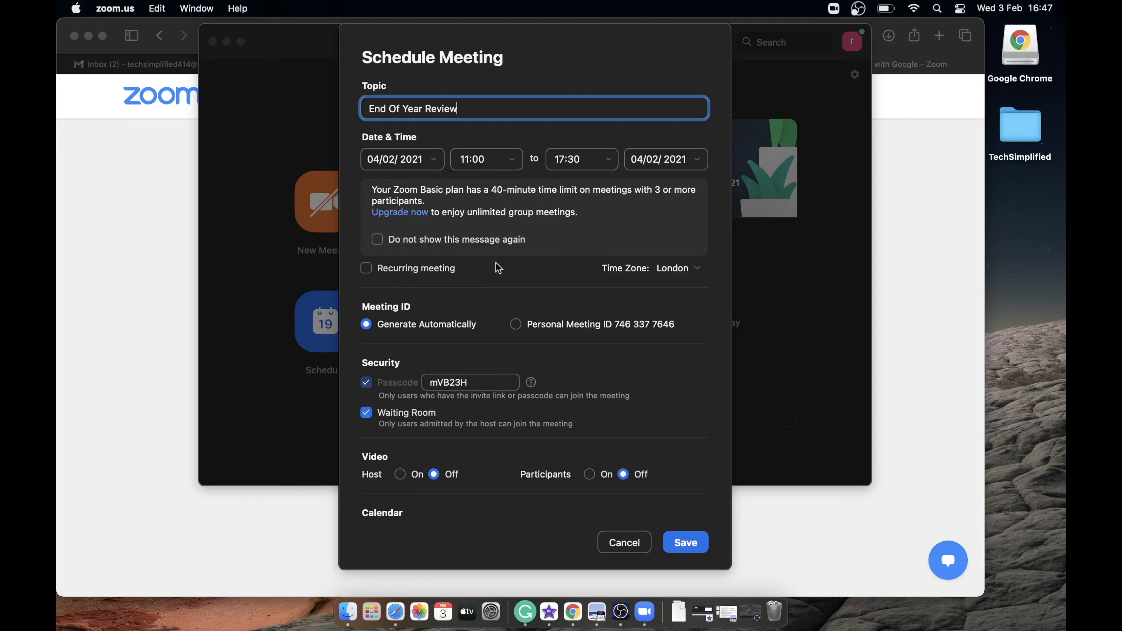
click(610, 162)
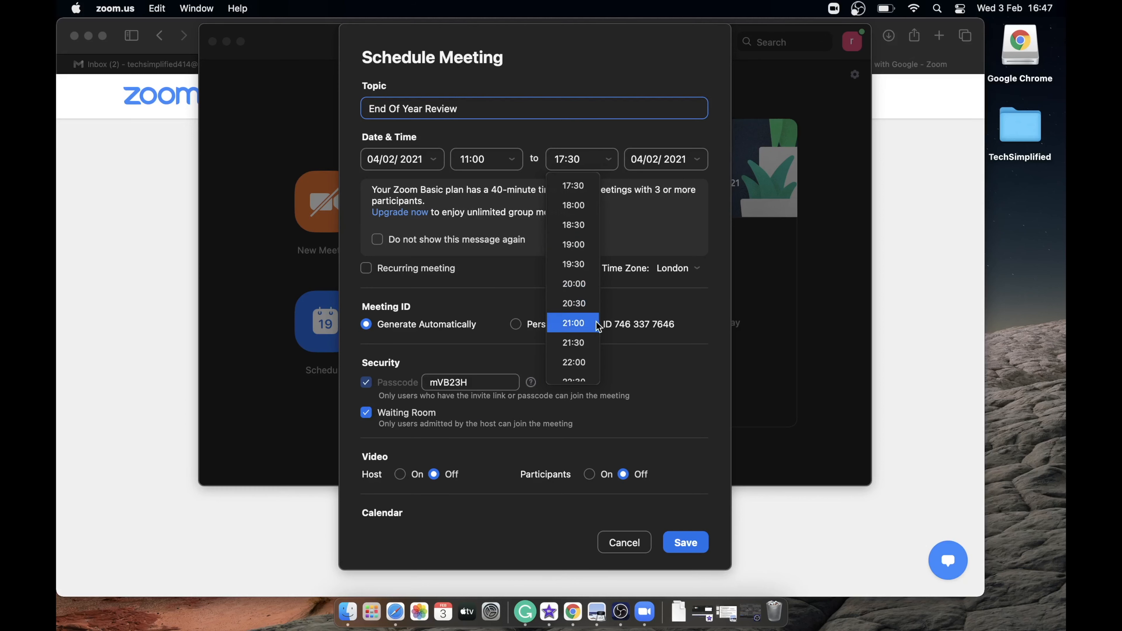
scroll(582, 253, up, 5)
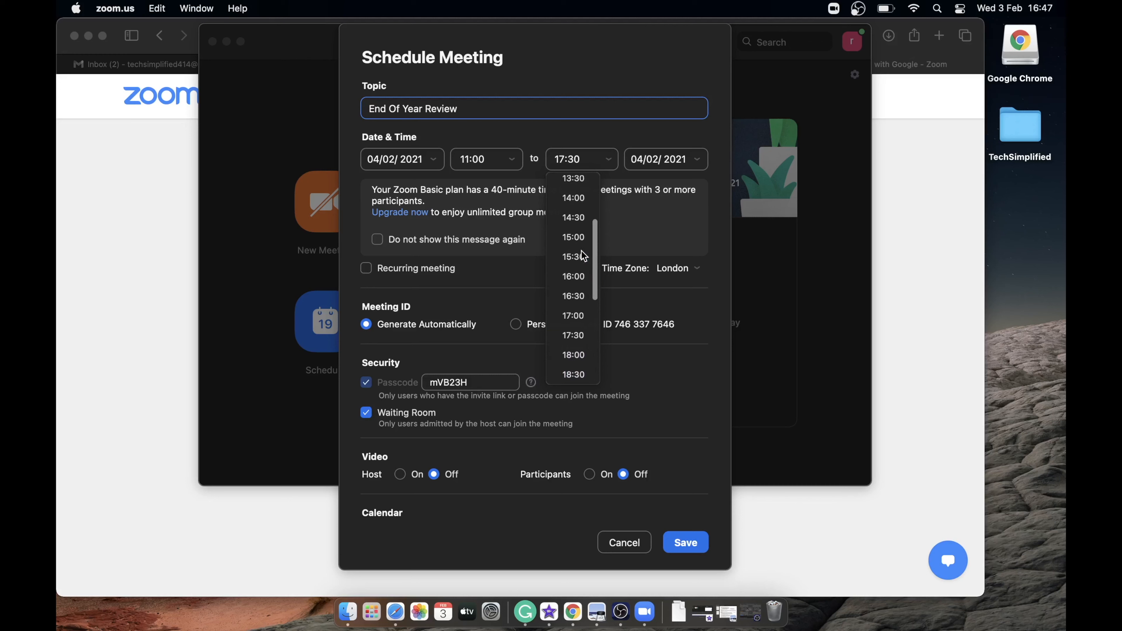
scroll(579, 185, up, 2)
click(576, 192)
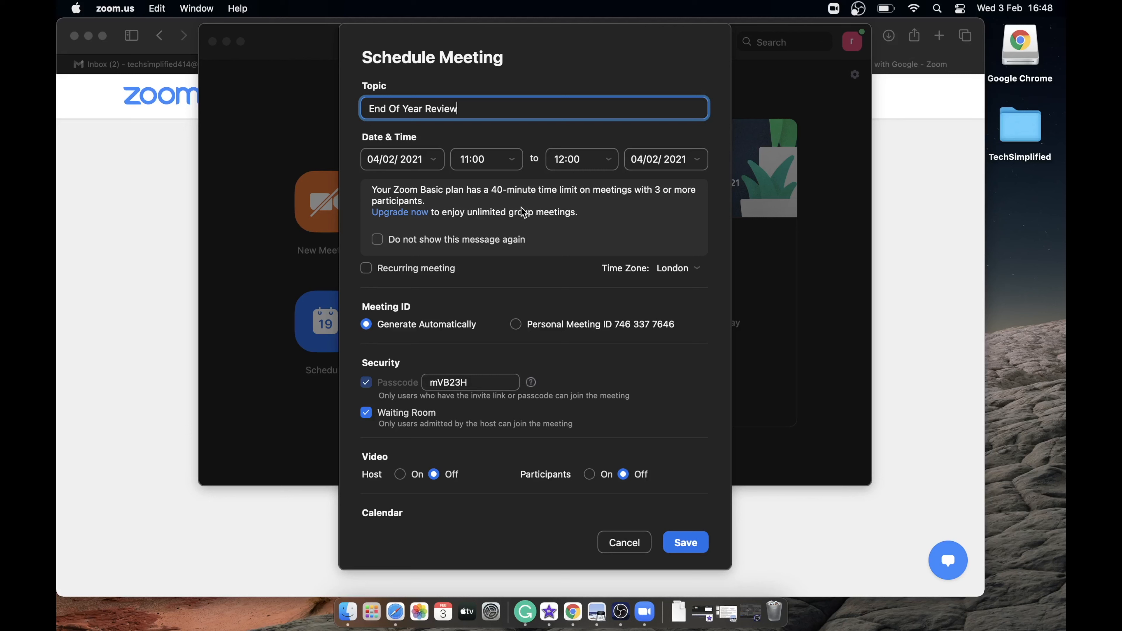
Step: Turn off the plan-limit notice for good and use the Personal Meeting ID
click(378, 241)
click(518, 328)
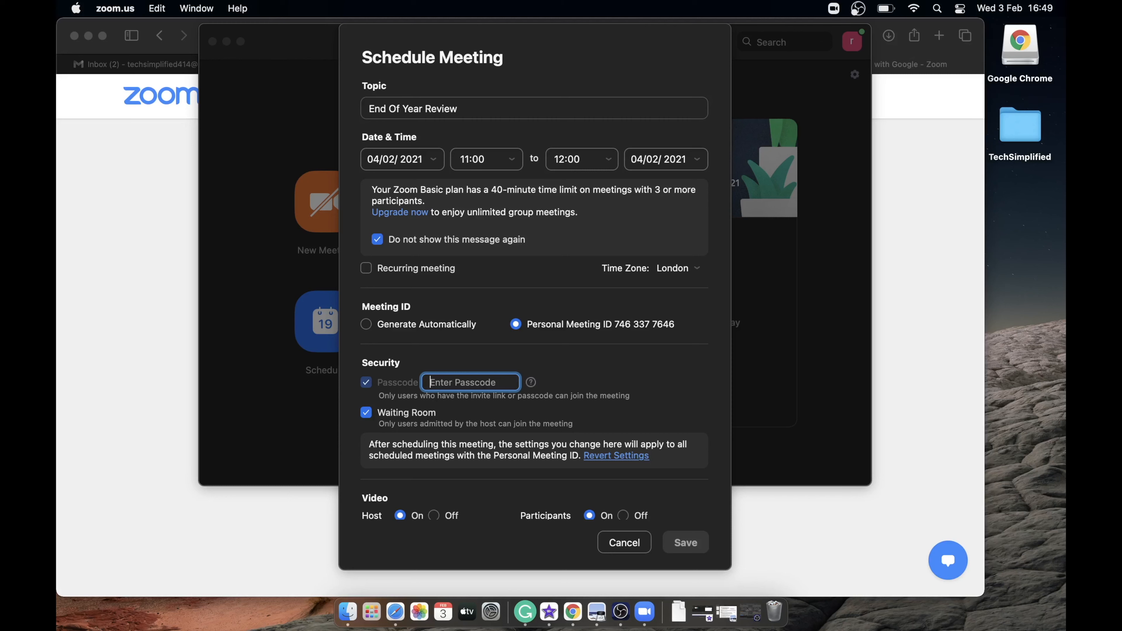
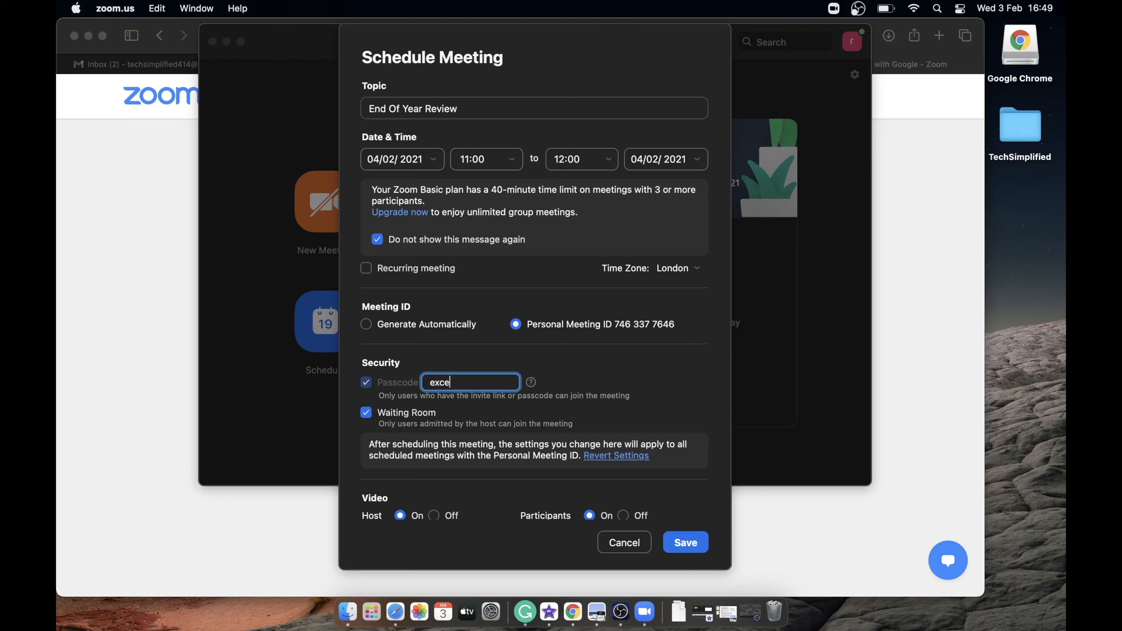
Step: Disable the Waiting Room and save the meeting with Google Calendar as its calendar
click(367, 413)
scroll(589, 519, down, 1)
scroll(591, 524, down, 3)
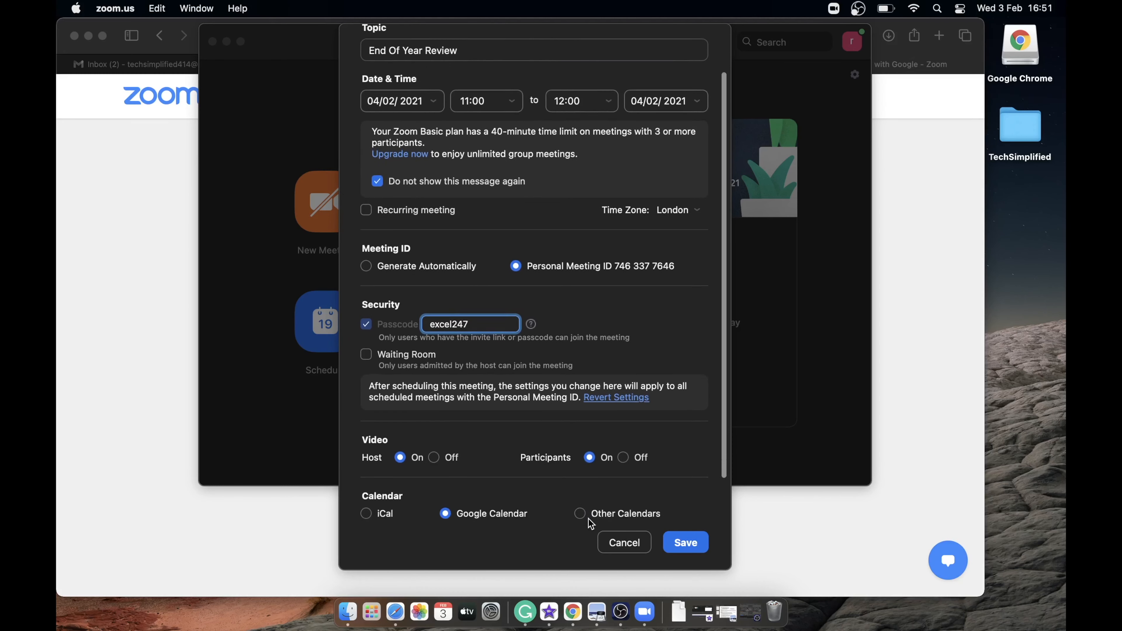
scroll(591, 524, down, 2)
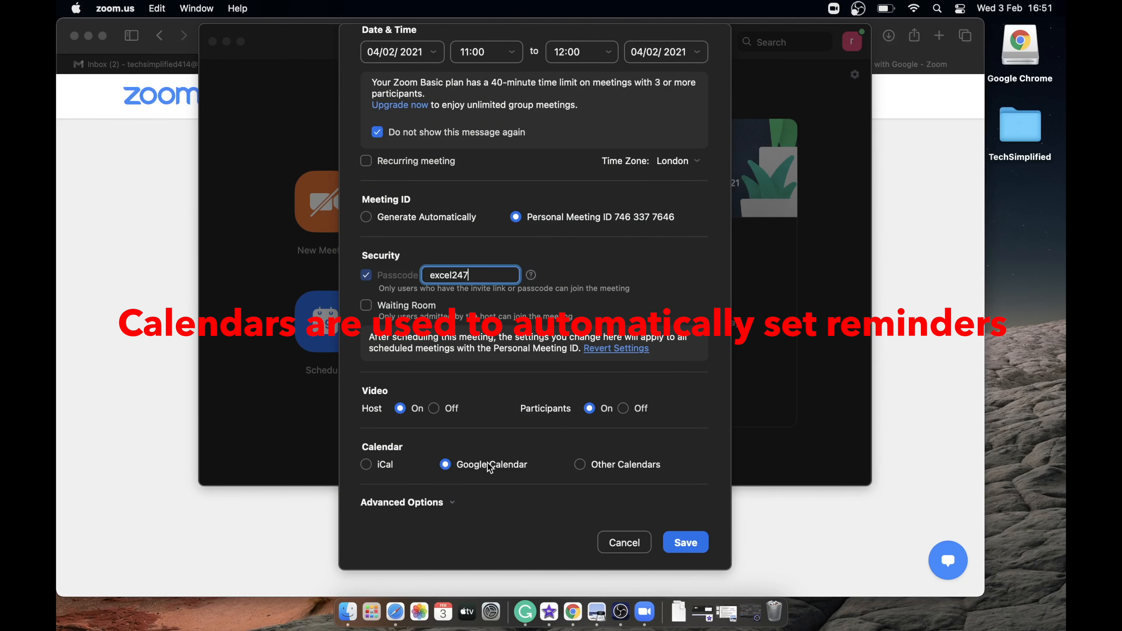
scroll(488, 463, down, 1)
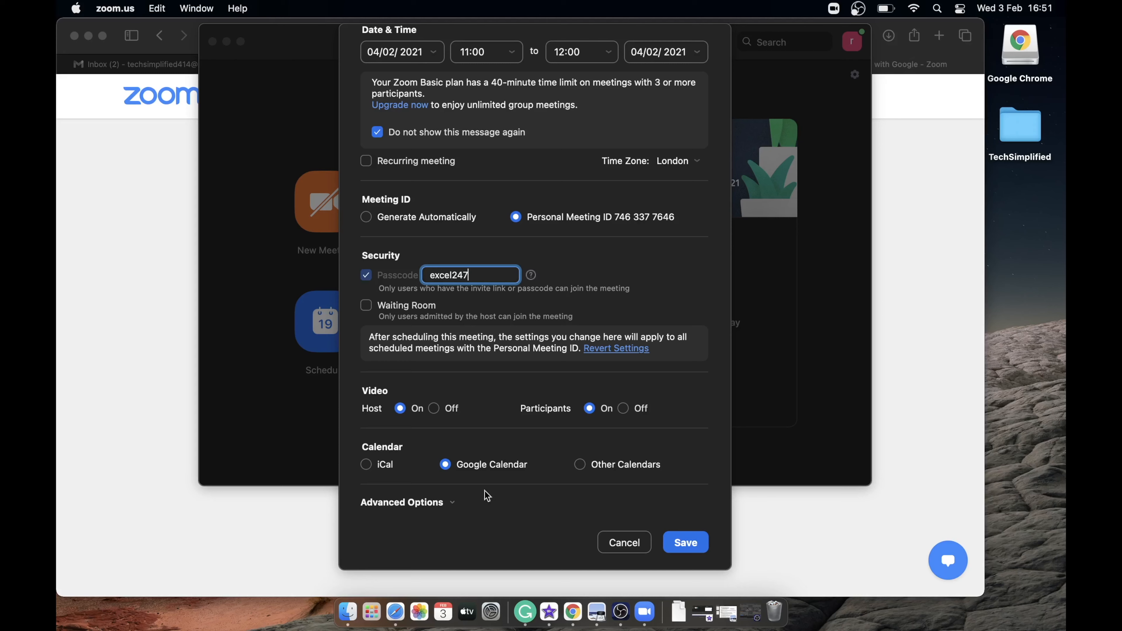
click(680, 545)
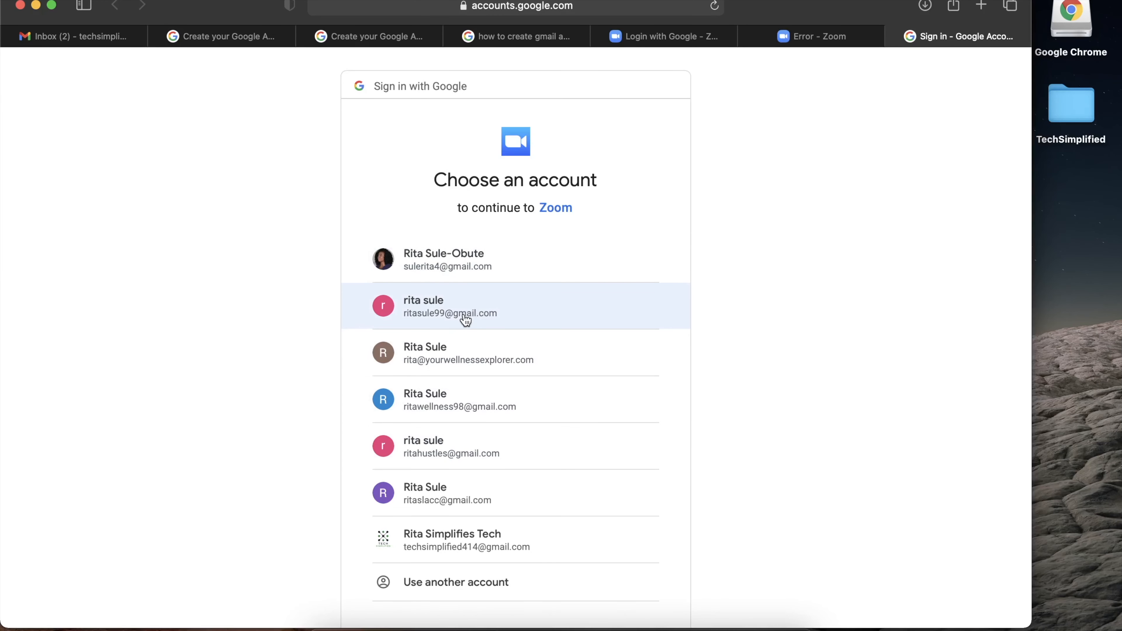
Step: Choose the Google account and grant Zoom permission to view and edit calendar events
scroll(469, 310, down, 1)
click(469, 304)
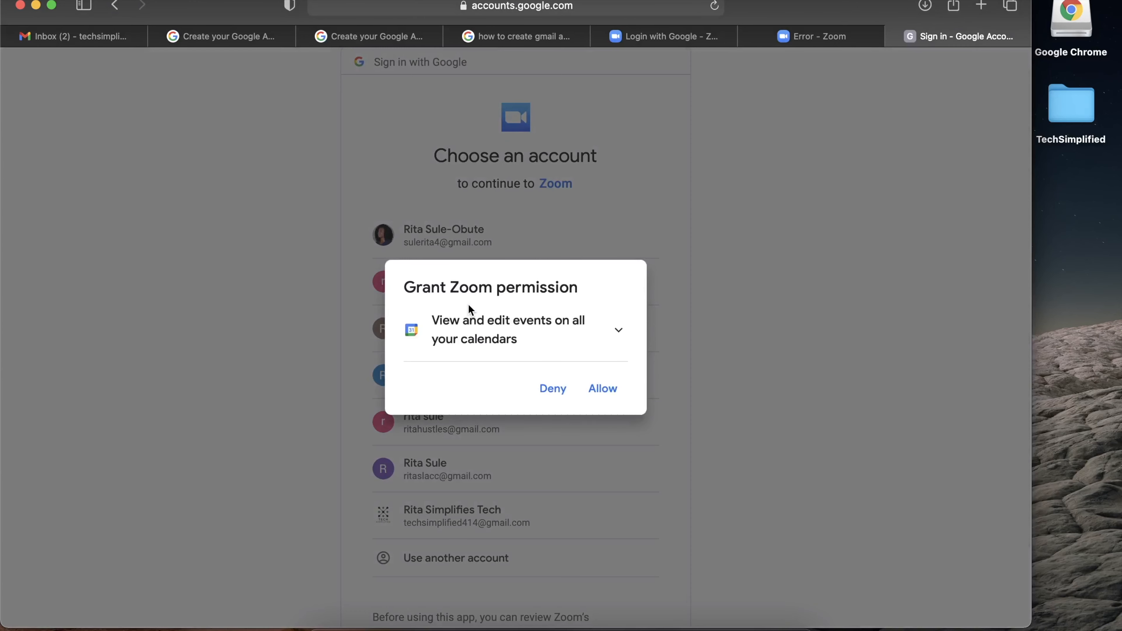
click(599, 392)
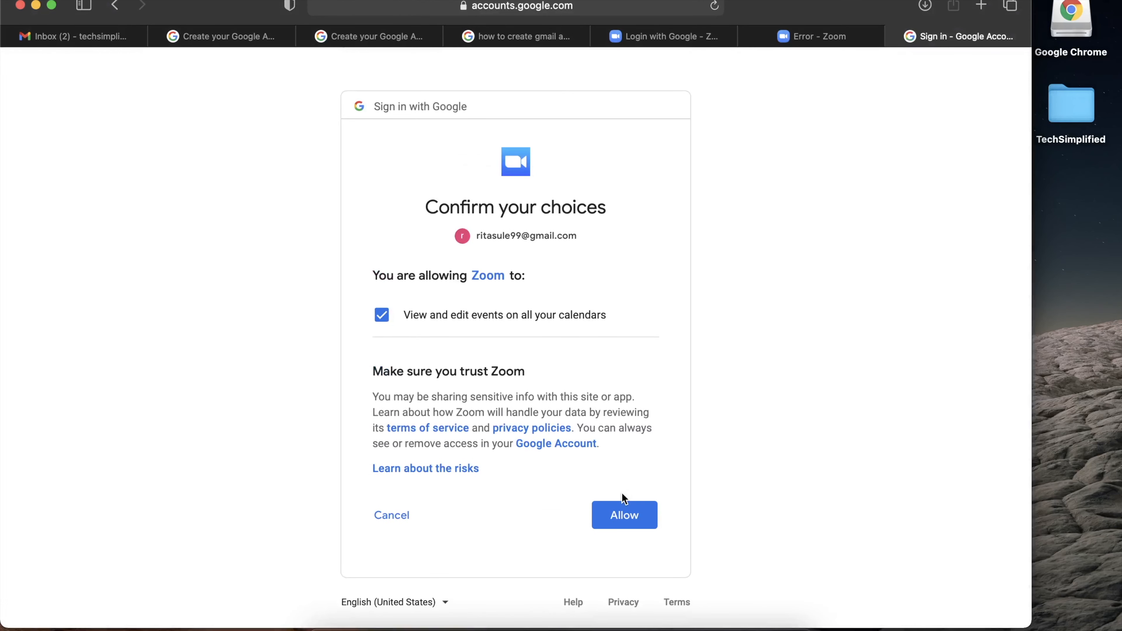
click(625, 518)
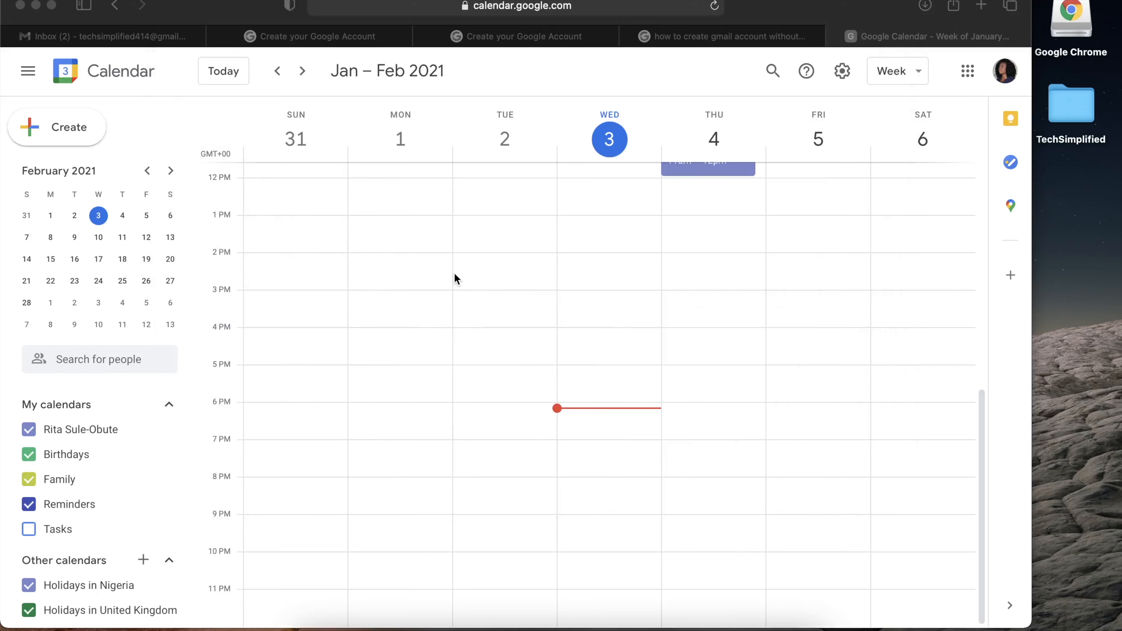
scroll(468, 418, up, 10)
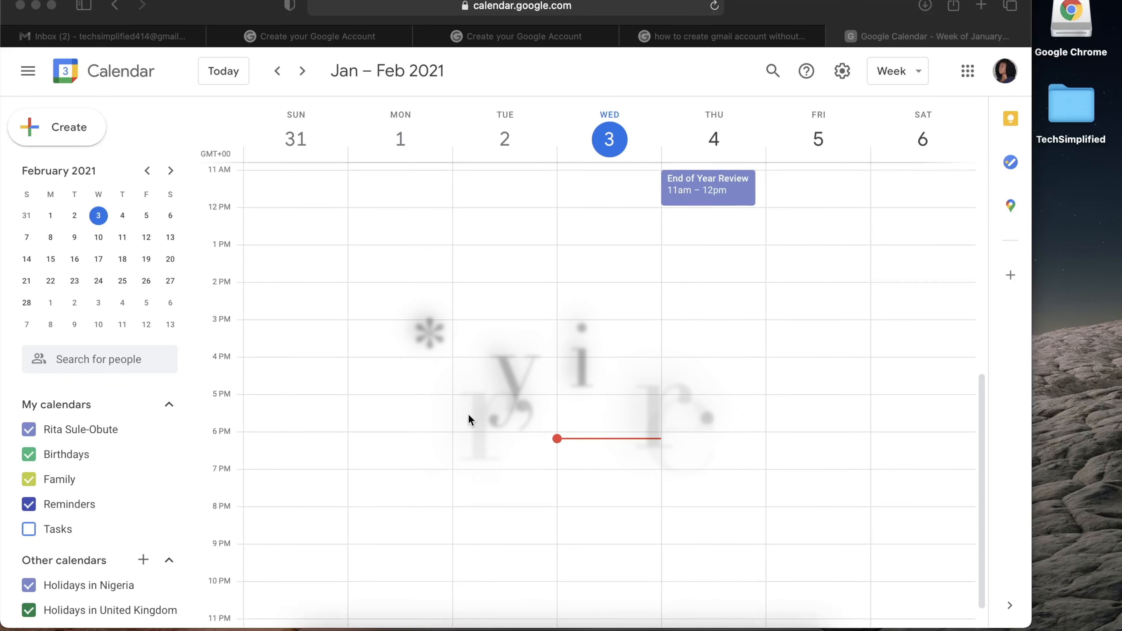
scroll(469, 413, down, 5)
scroll(495, 412, up, 2)
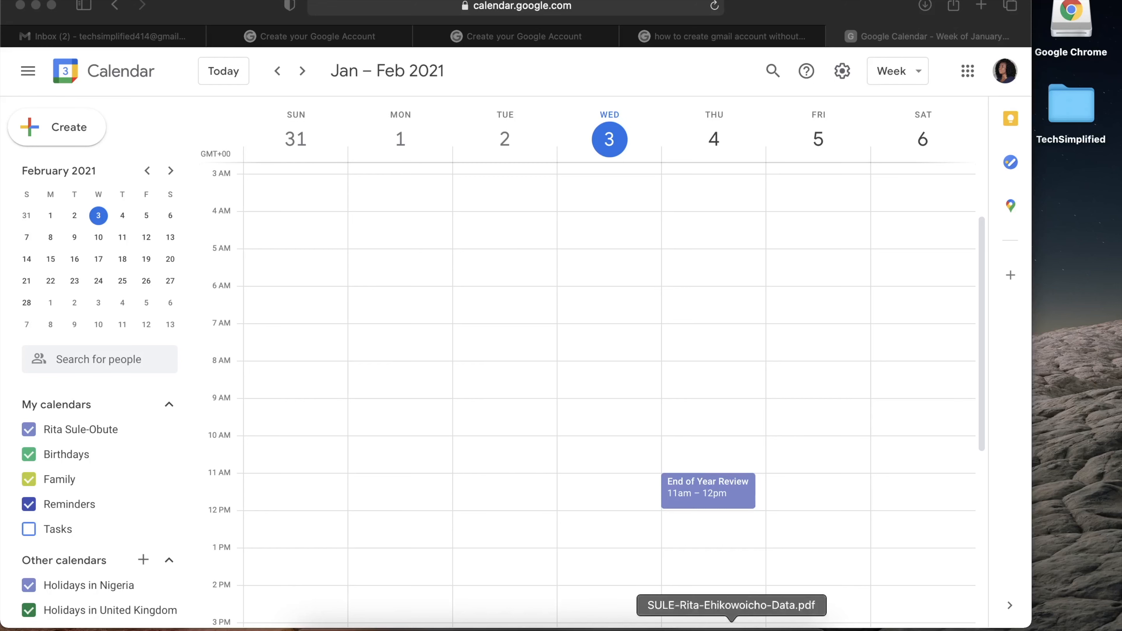
Step: Select End of Year Review under Zoom's upcoming meetings and copy its invitation
click(641, 626)
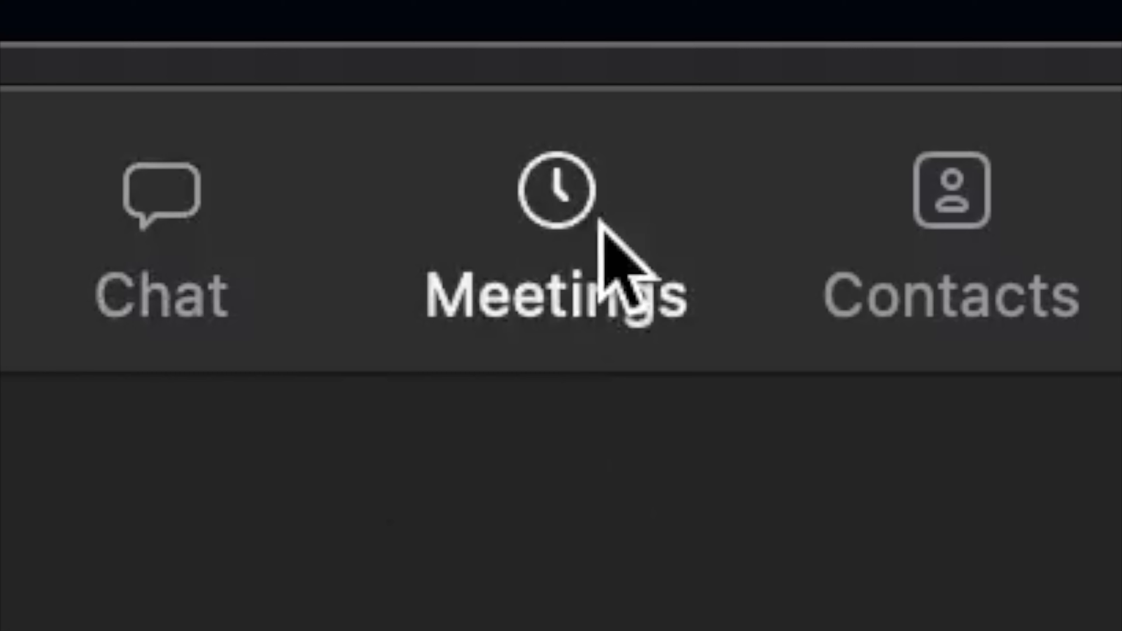
click(535, 201)
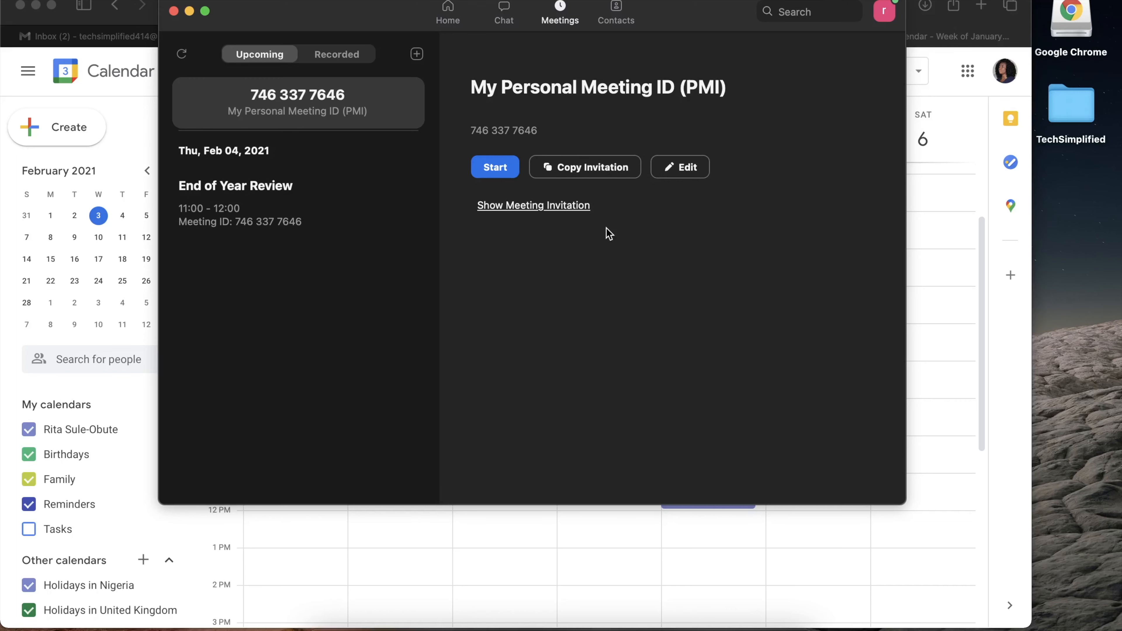
click(298, 202)
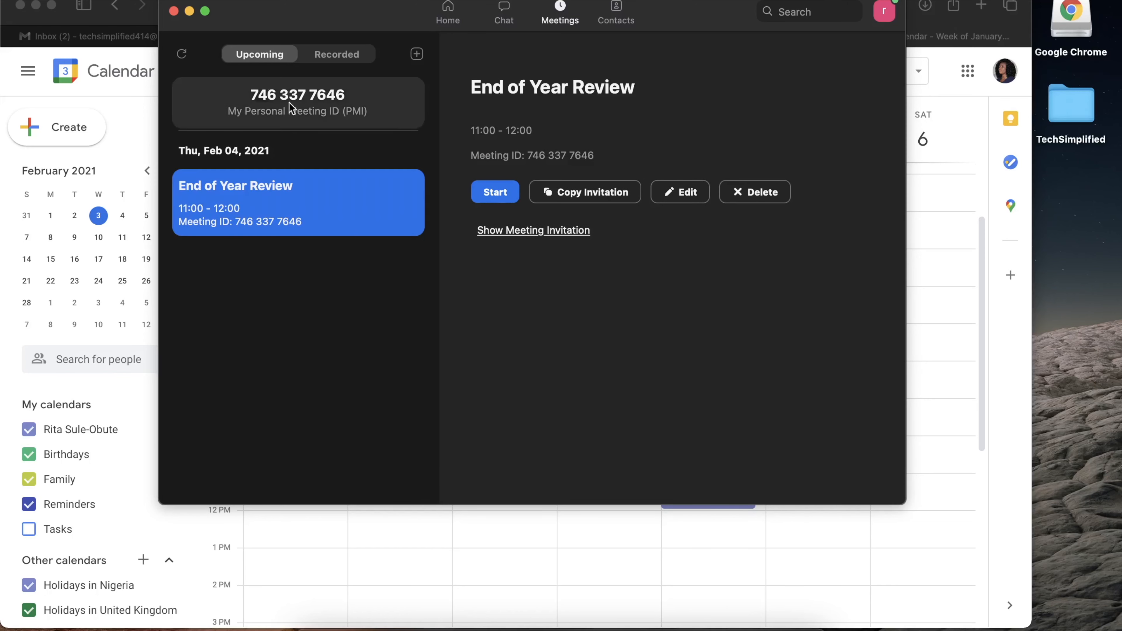
click(586, 194)
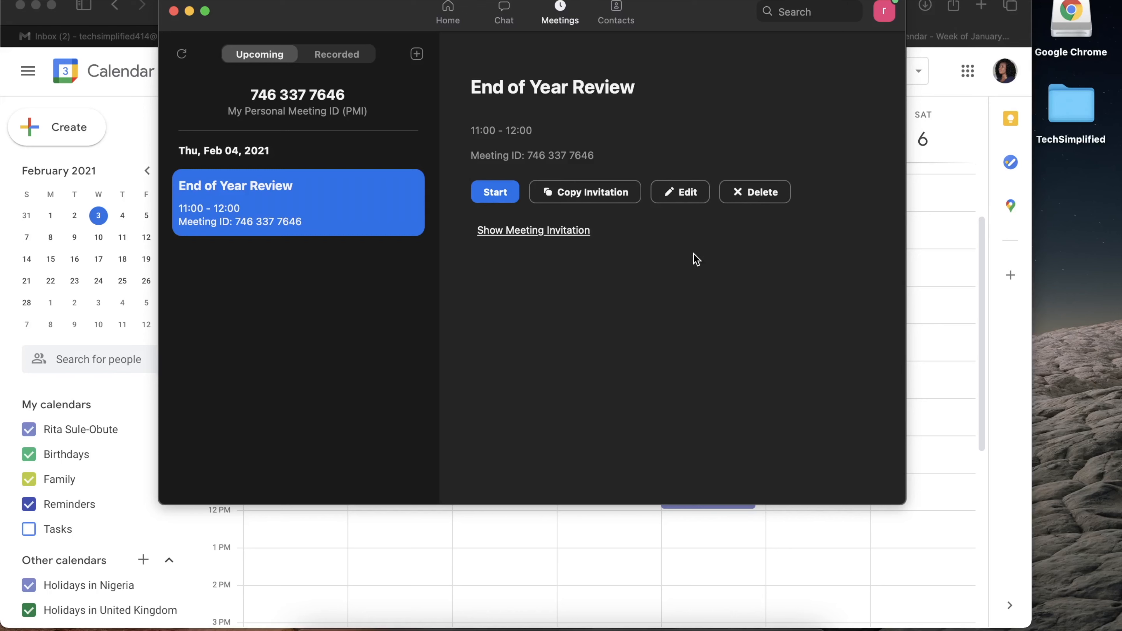
Step: Check the full invitation text, copy it again, and dismiss the copied notice
click(553, 230)
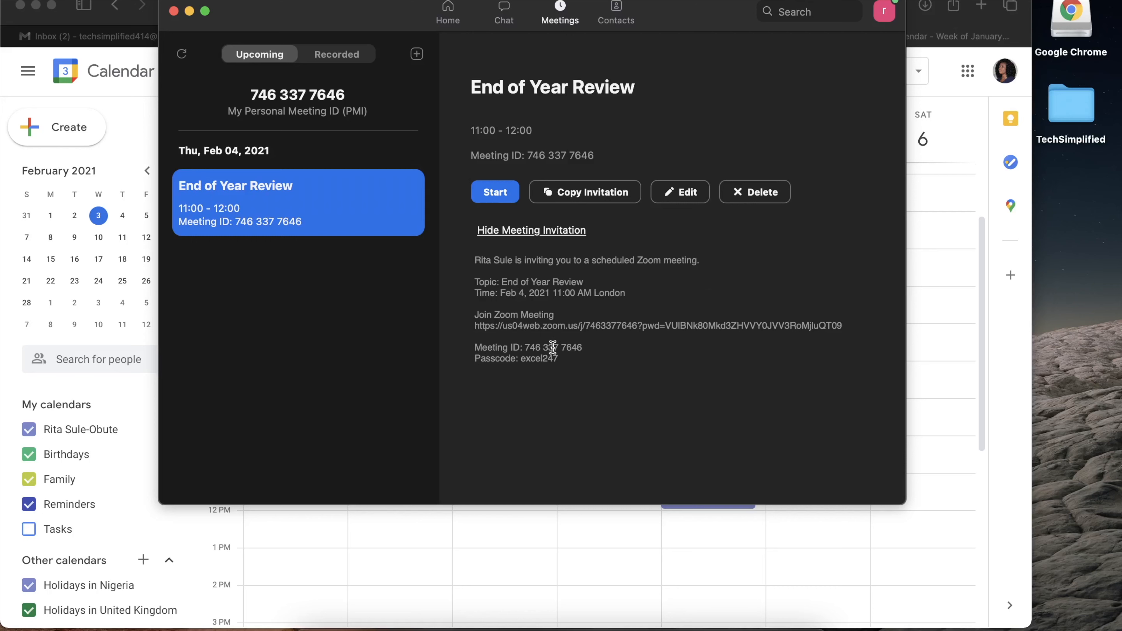
scroll(559, 371, down, 1)
click(596, 196)
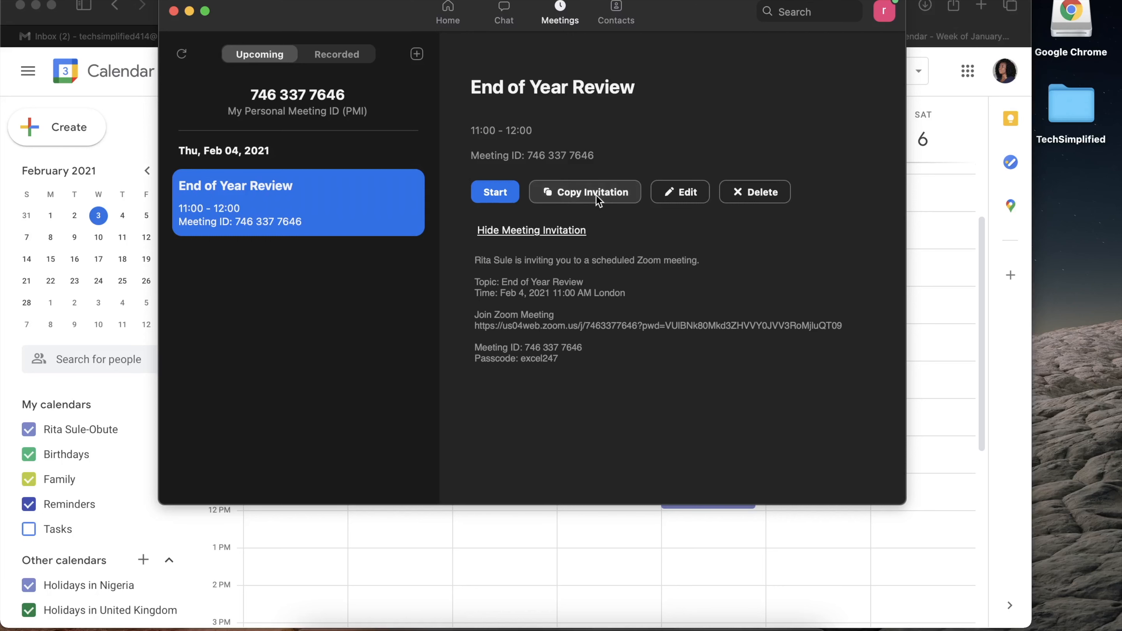
click(527, 232)
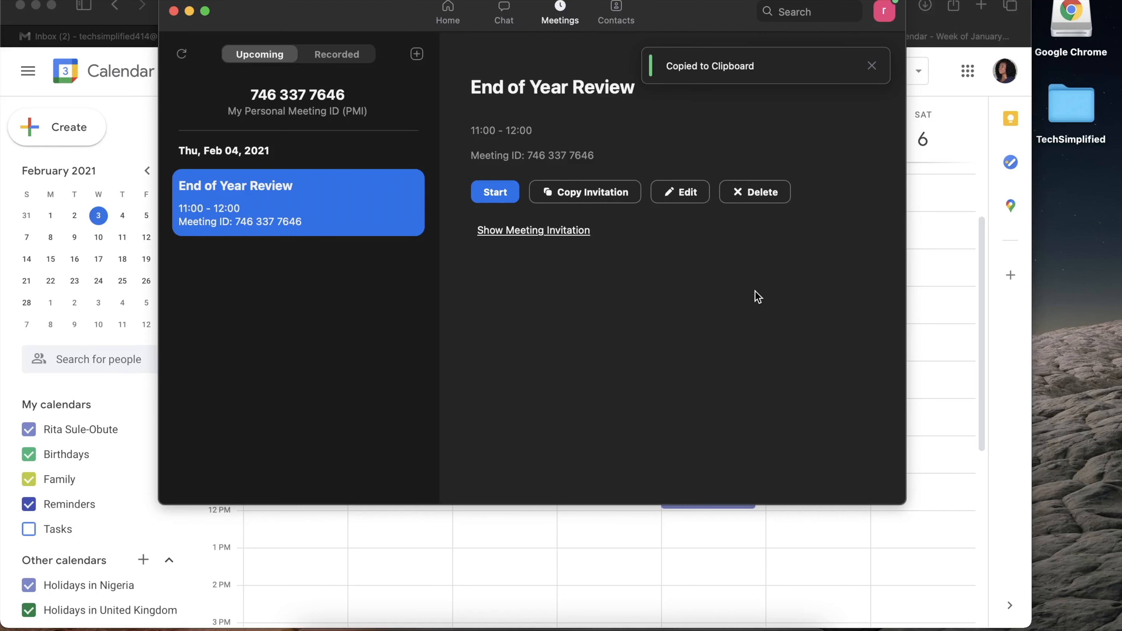
click(870, 64)
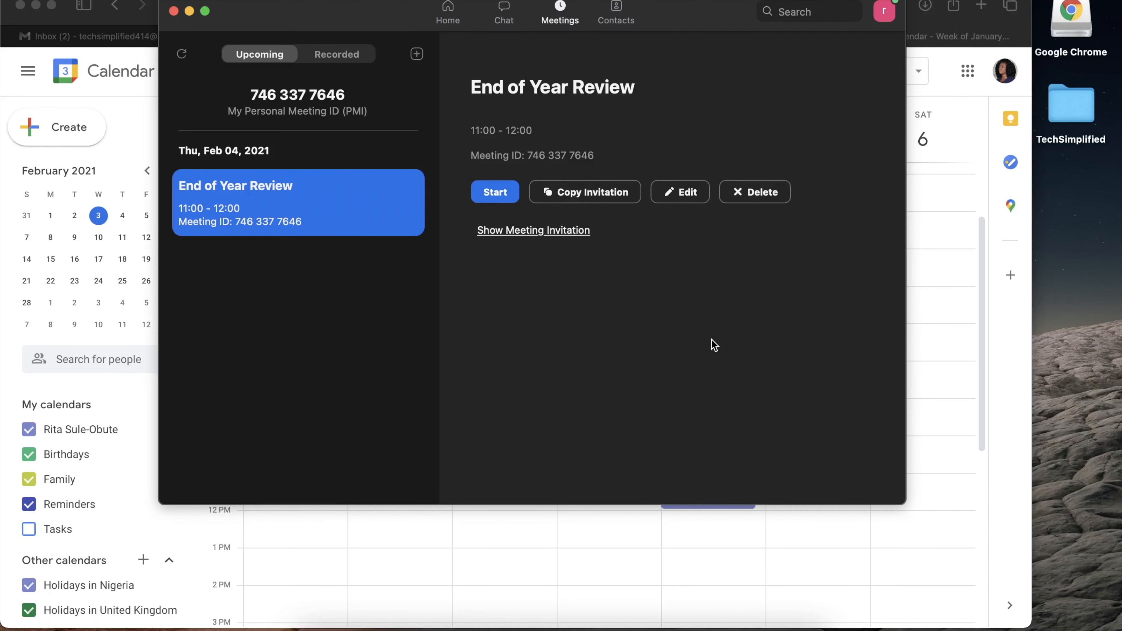